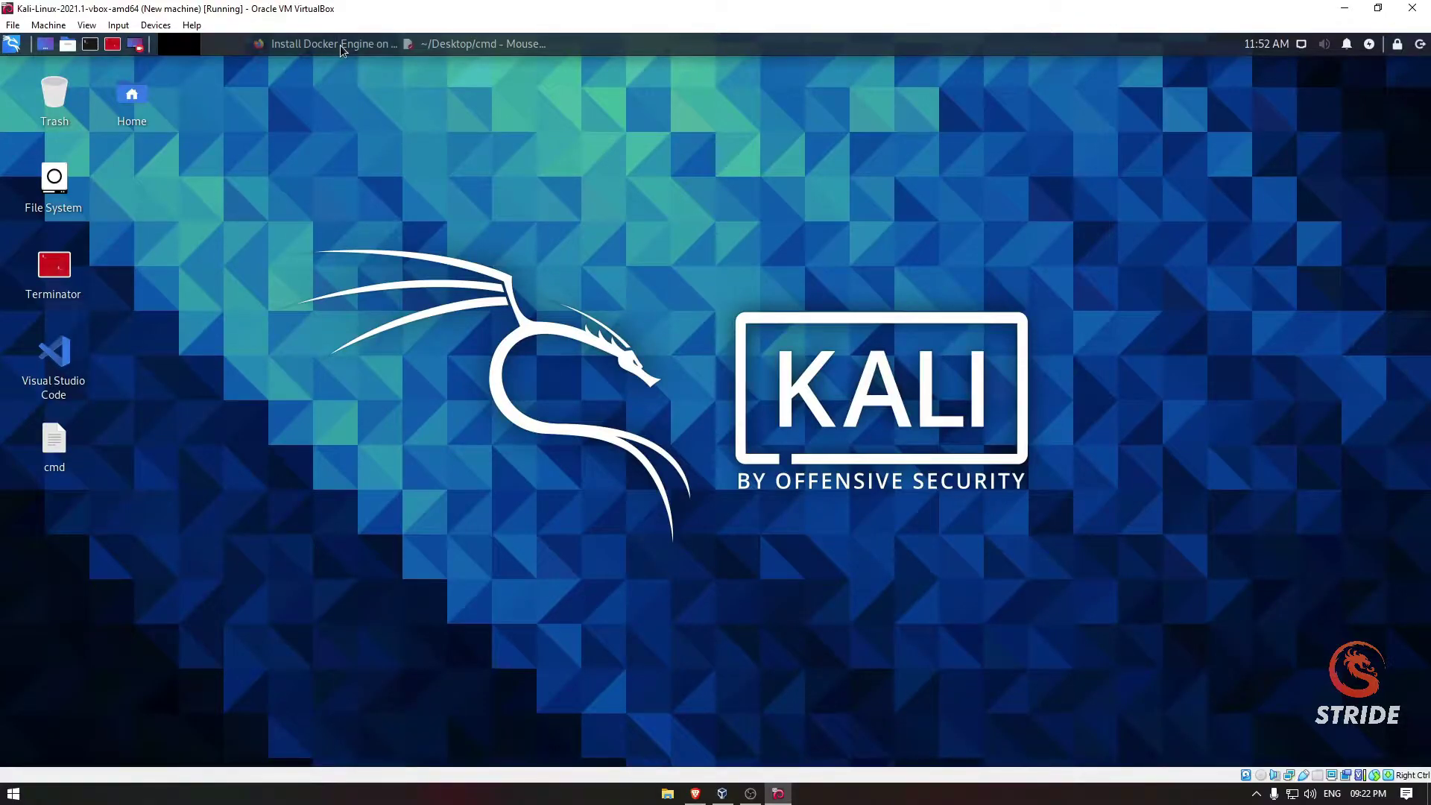
# Review the Docker install docs, hide the browser, and check the apt-get install block in the notes.
pyautogui.click(340, 44)
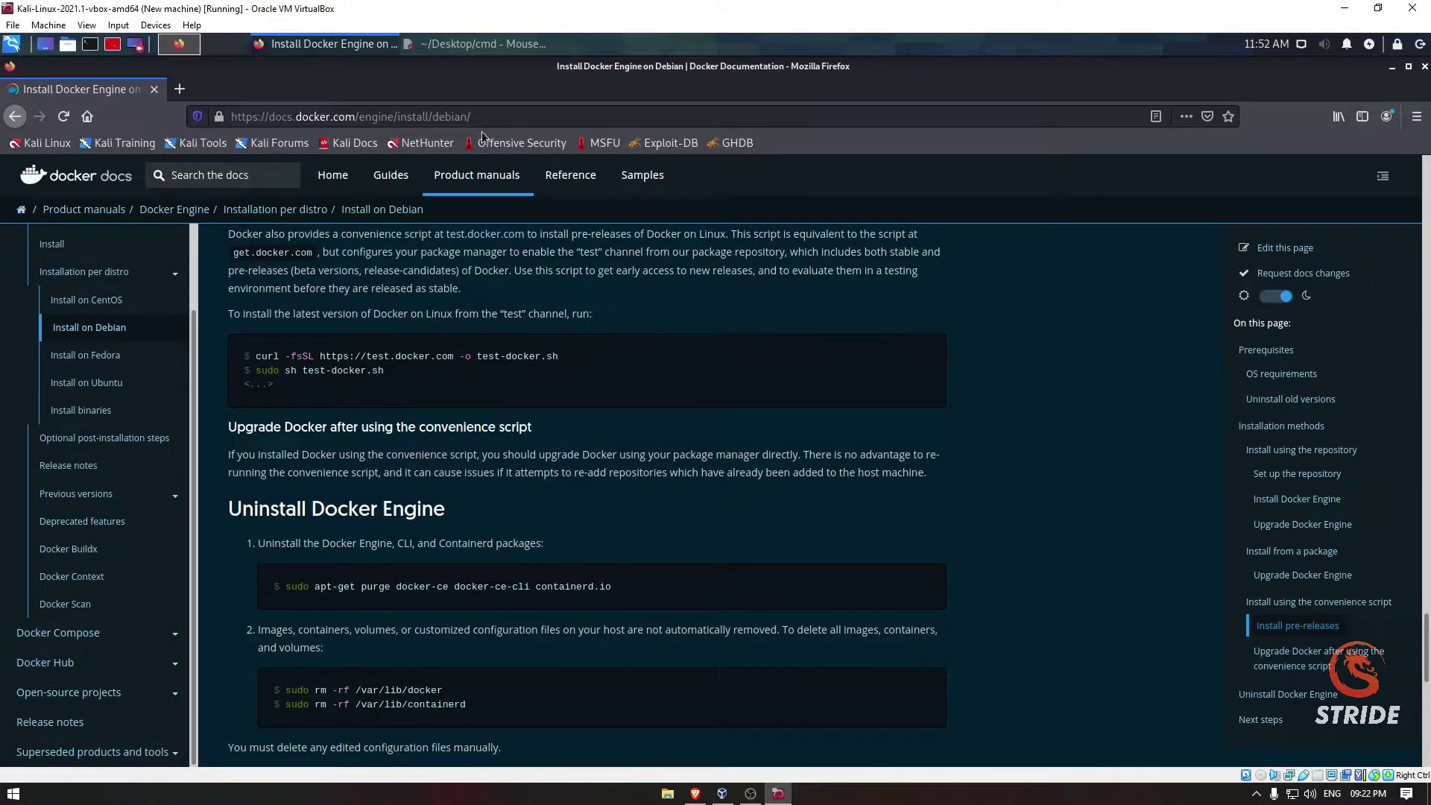
pyautogui.click(280, 116)
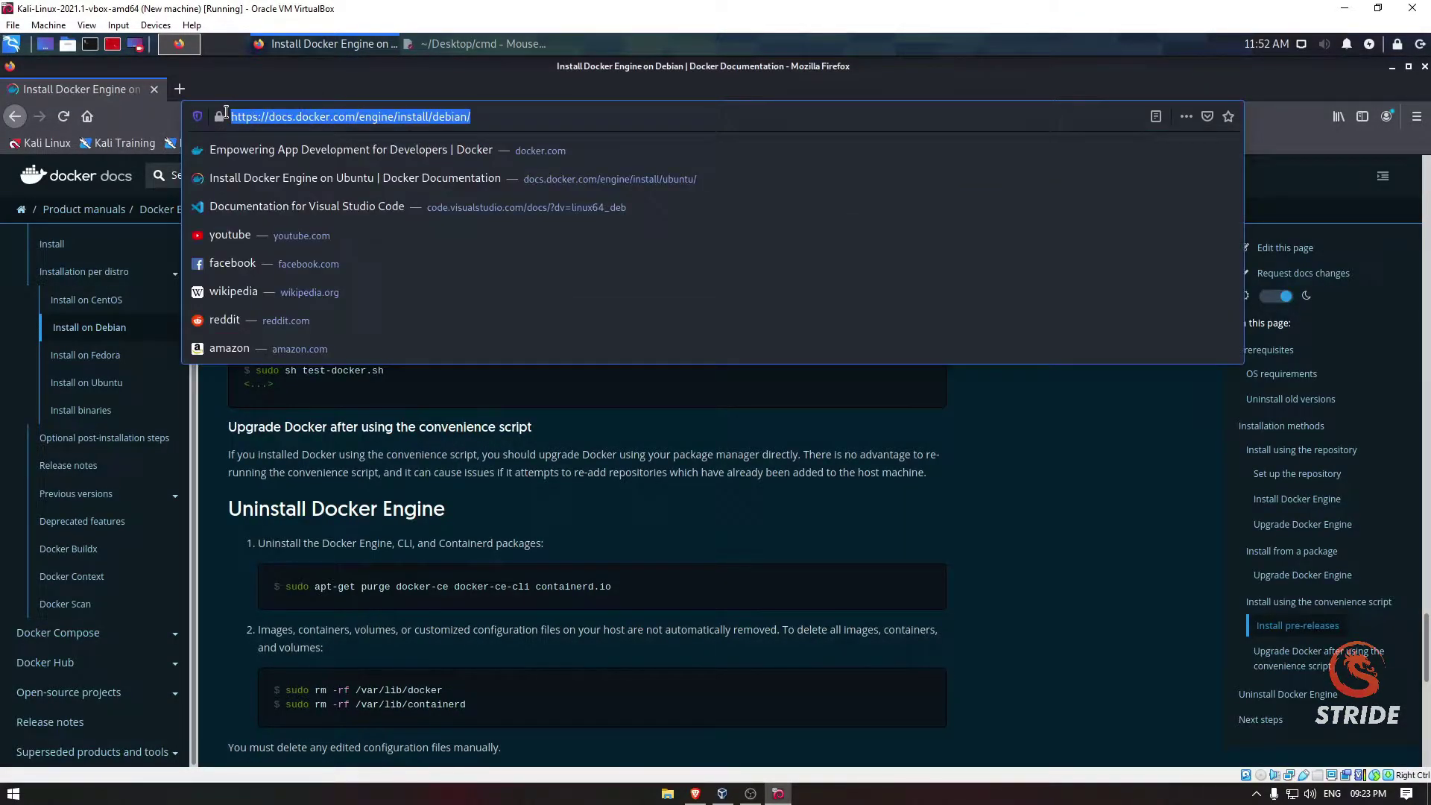
pyautogui.click(677, 460)
pyautogui.scroll(5, 393, 350)
pyautogui.scroll(5, 403, 347)
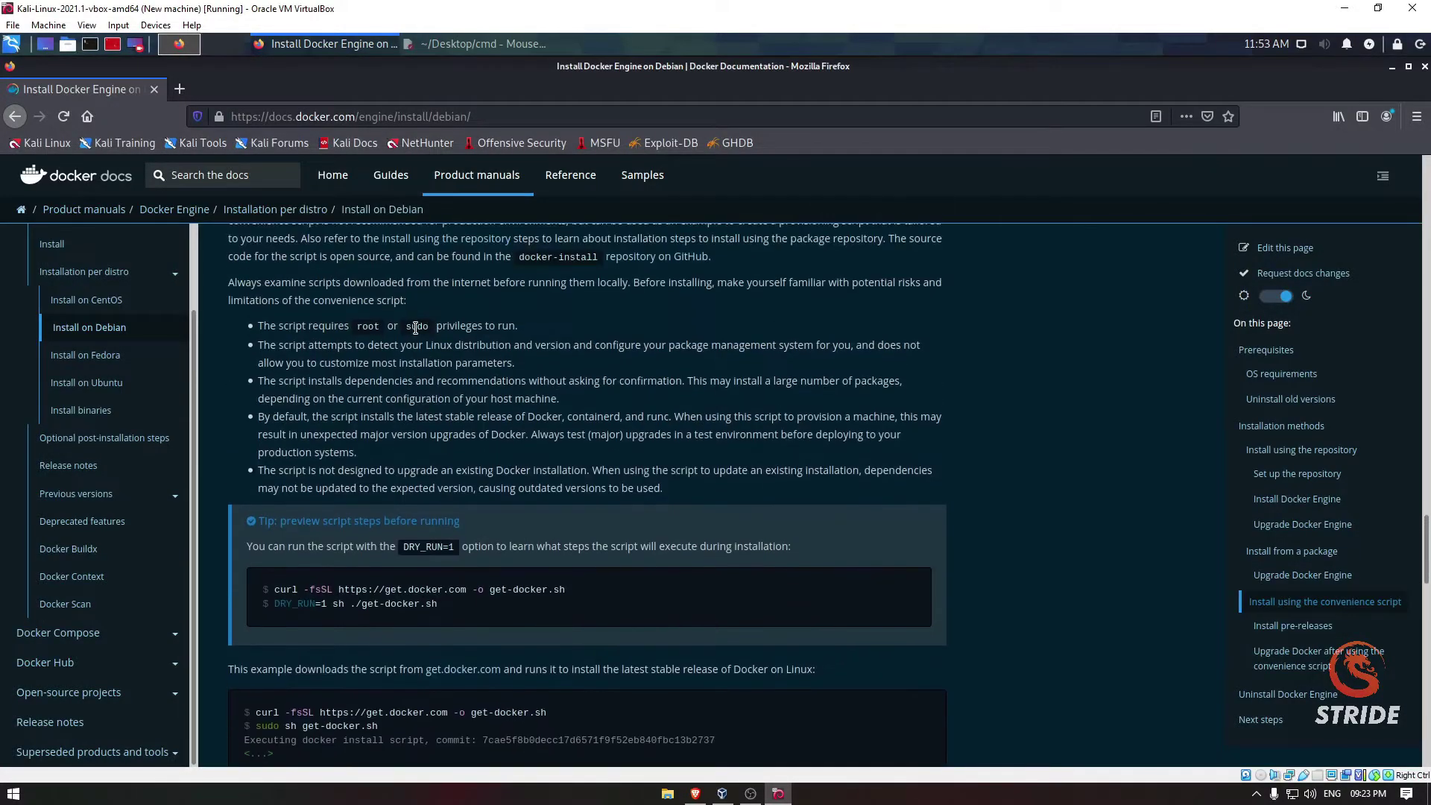
pyautogui.scroll(5, 414, 341)
pyautogui.scroll(3, 431, 335)
pyautogui.scroll(5, 432, 334)
pyautogui.scroll(3, 430, 338)
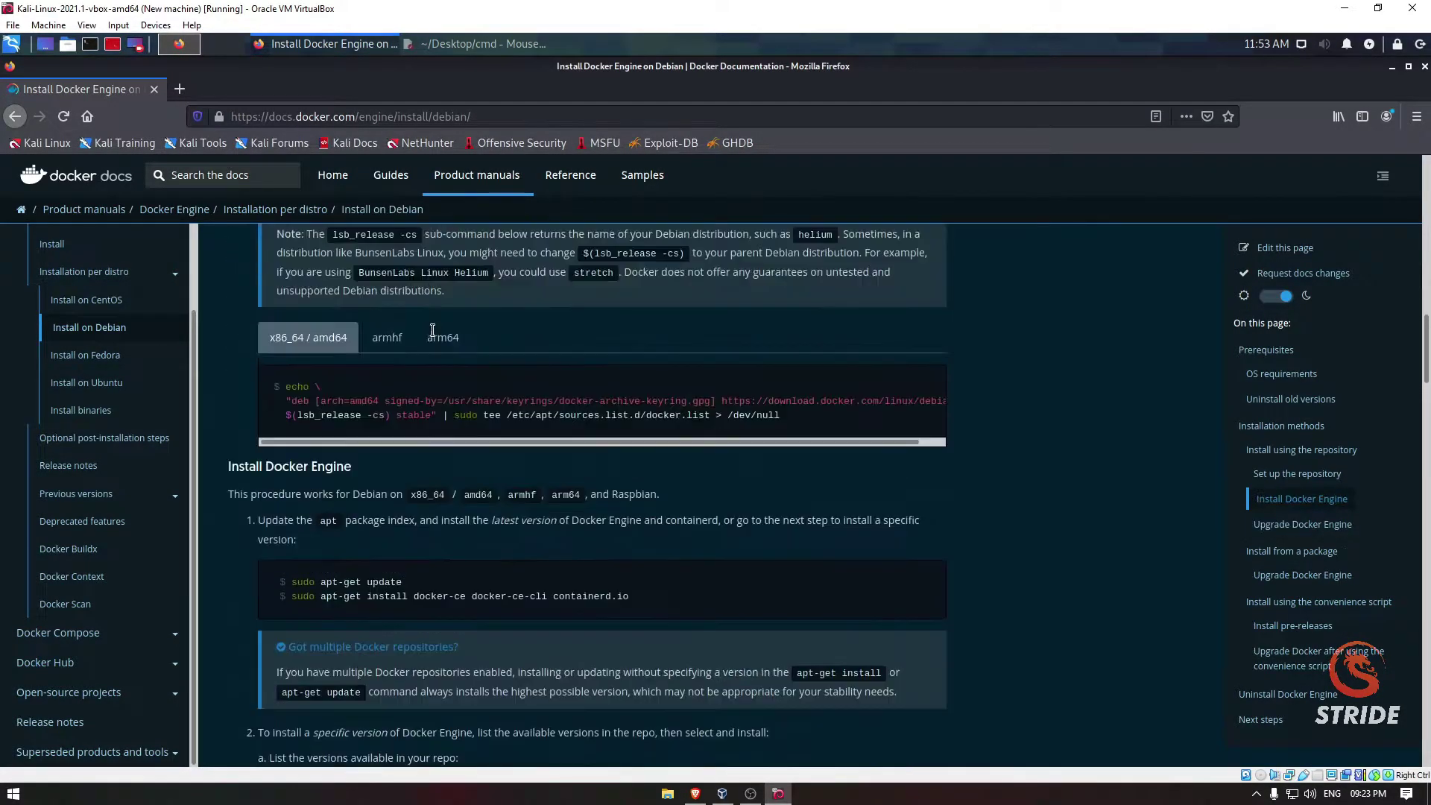
pyautogui.scroll(3, 428, 347)
pyautogui.scroll(1, 429, 347)
pyautogui.scroll(3, 430, 347)
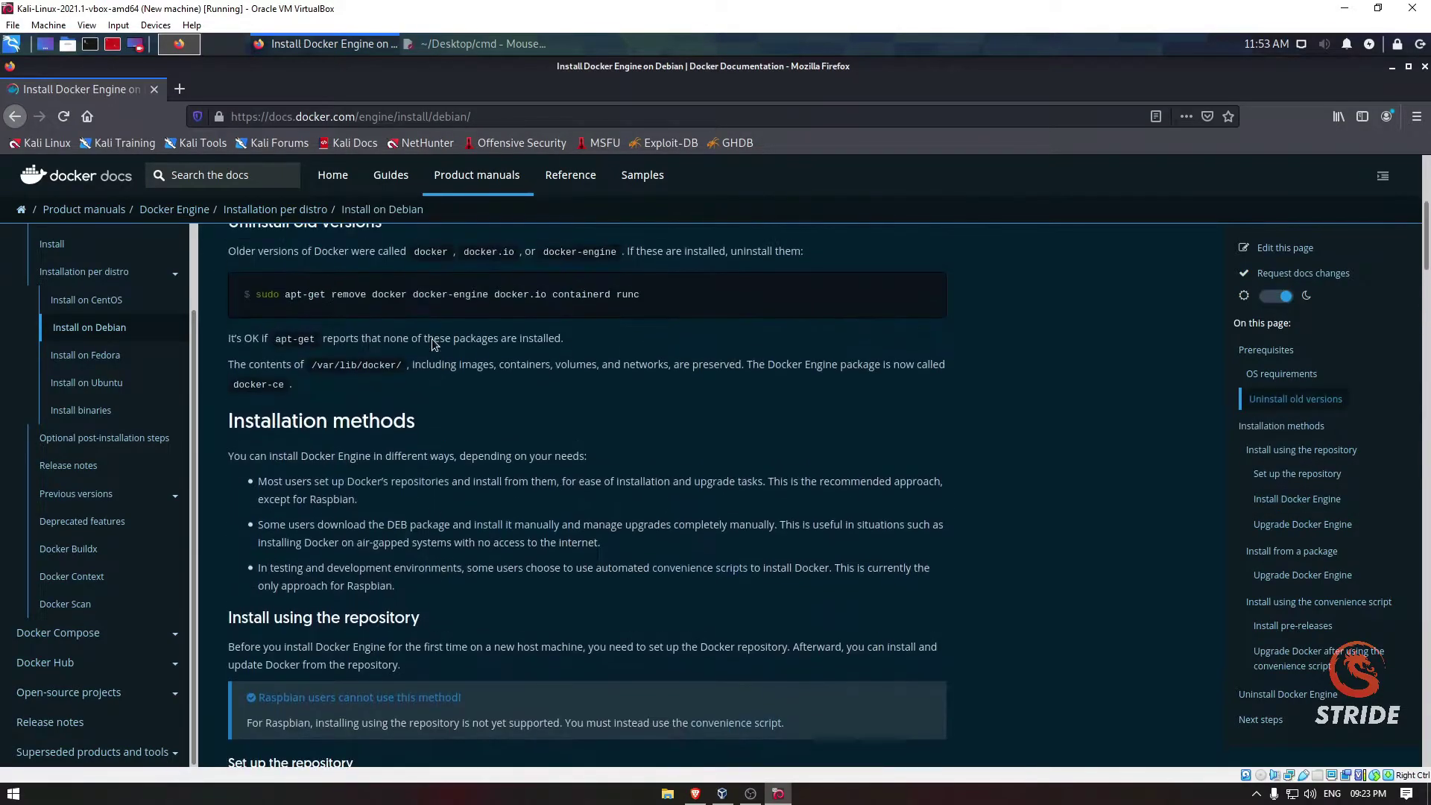
pyautogui.scroll(2, 433, 347)
pyautogui.scroll(2, 436, 348)
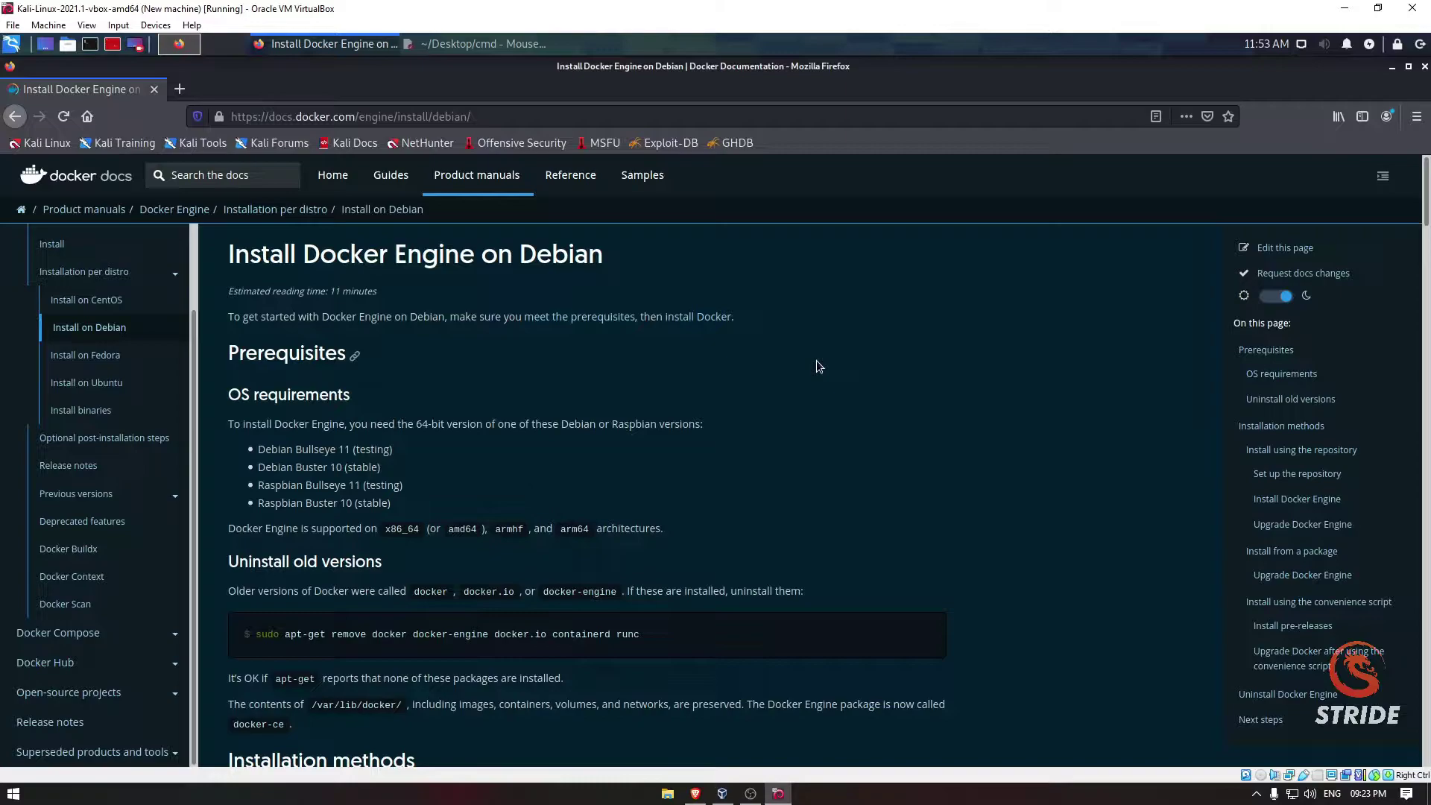
pyautogui.scroll(-3, 817, 363)
pyautogui.scroll(-1, 817, 365)
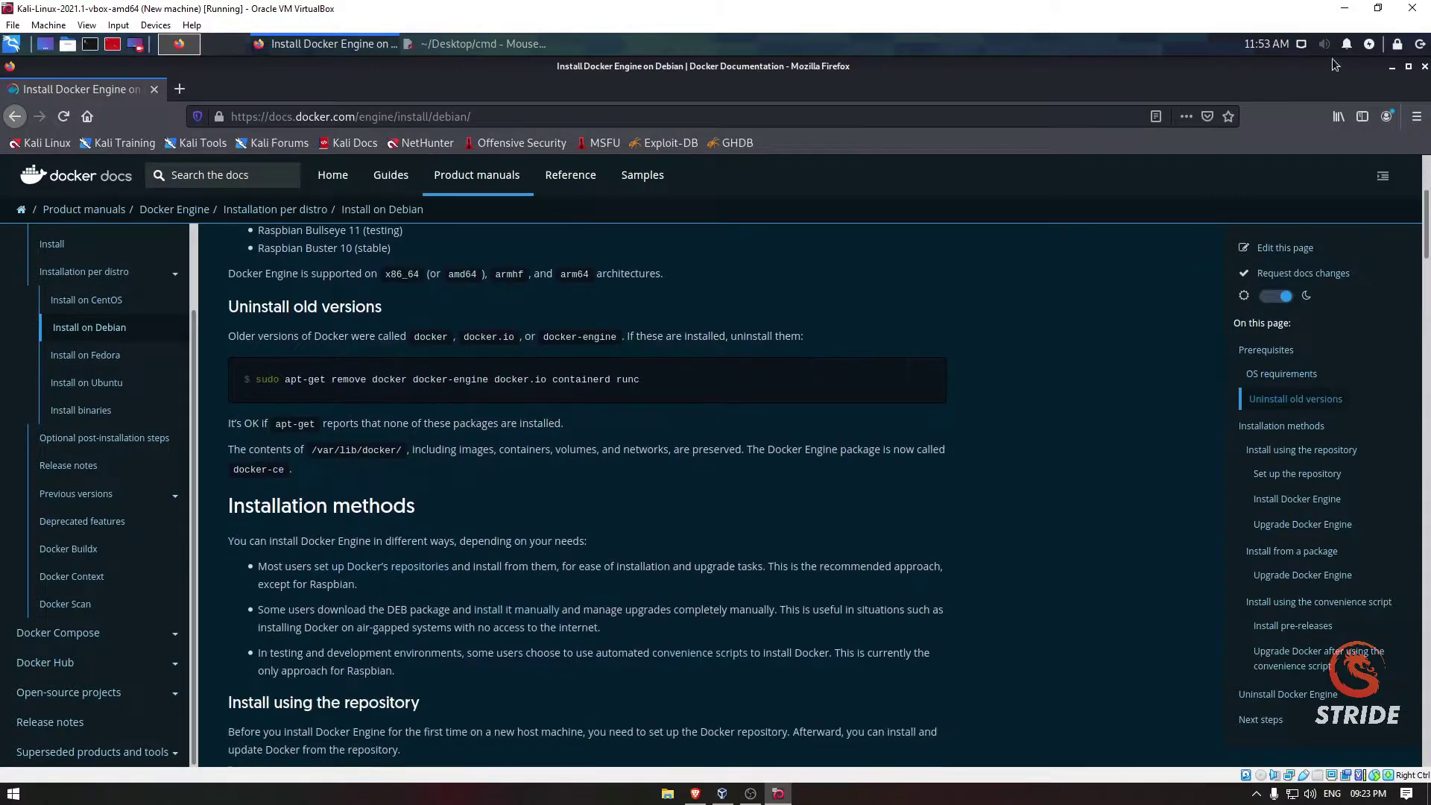
pyautogui.click(1392, 67)
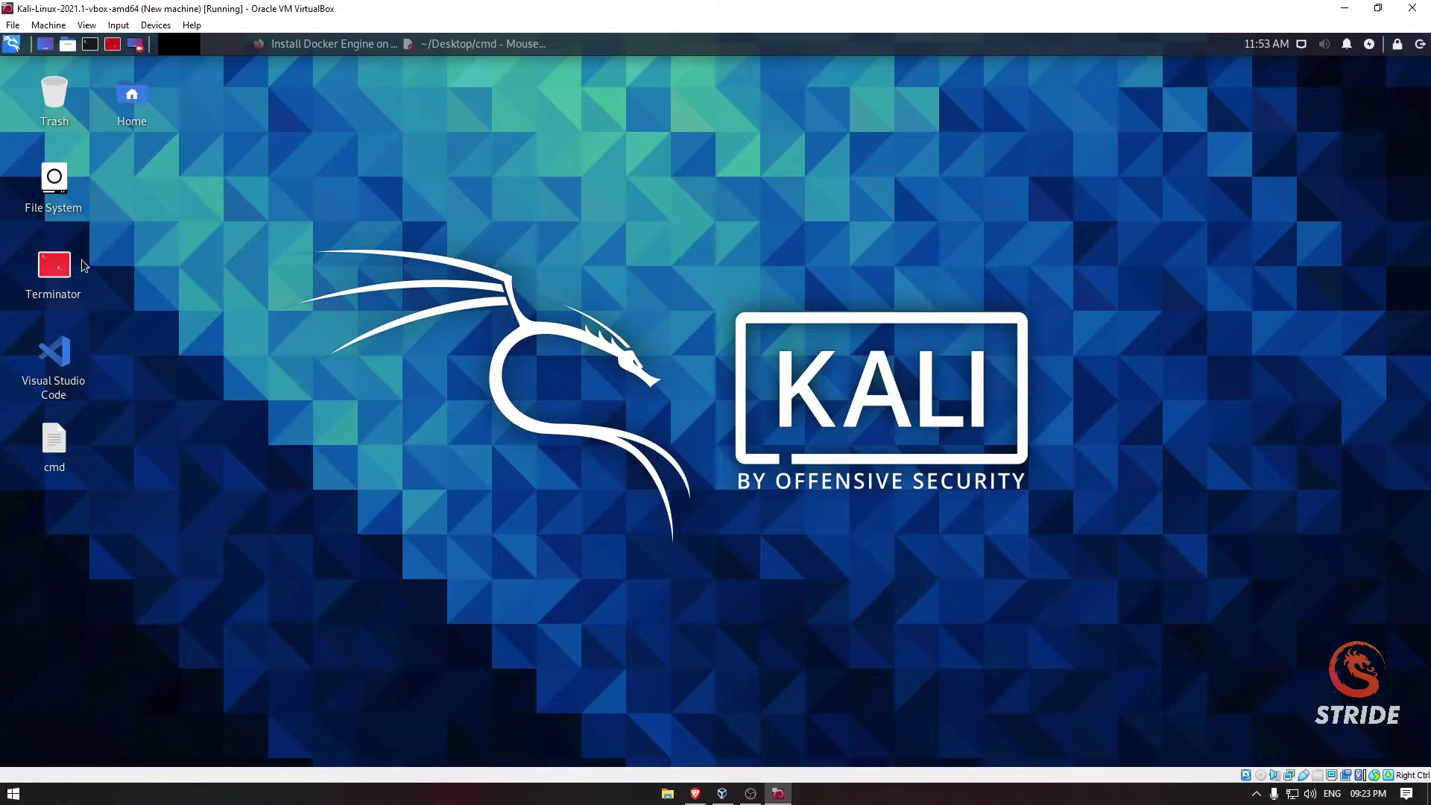
pyautogui.click(452, 43)
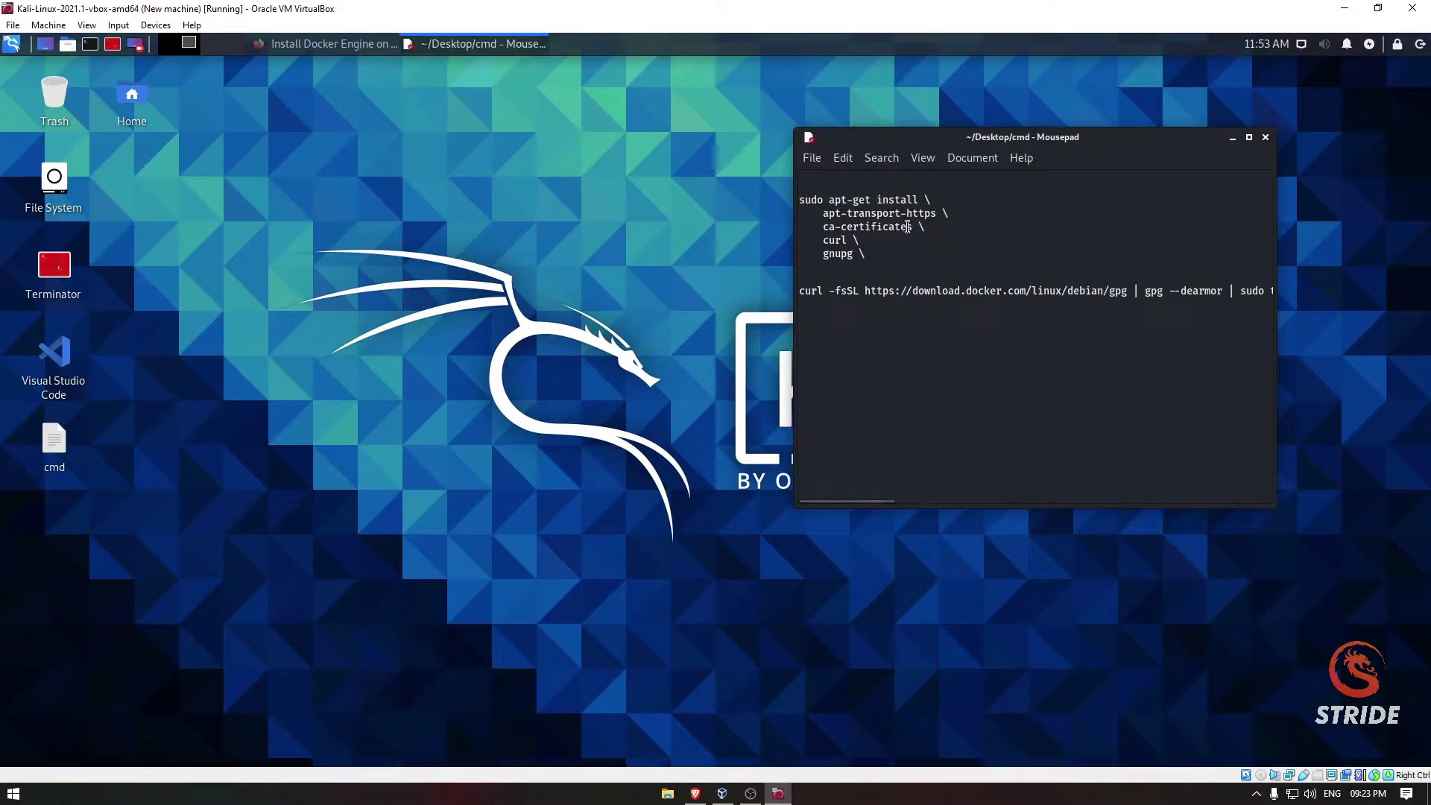
pyautogui.moveTo(888, 259); pyautogui.dragTo(763, 195)
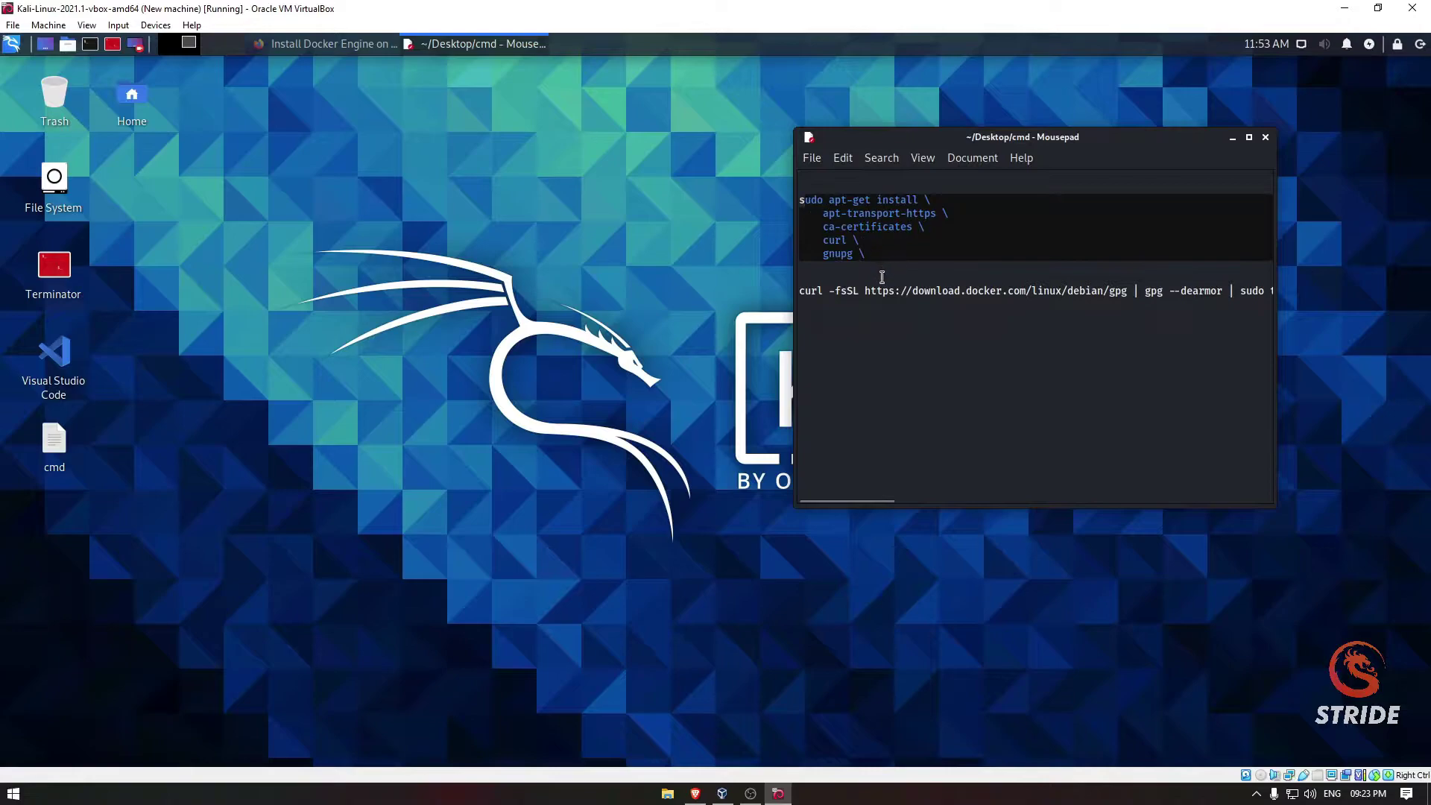
pyautogui.click(840, 268)
# In a new terminal, run 'sudo apt-get update && apt-get upgrade -y' with the sudo password.
pyautogui.click(89, 44)
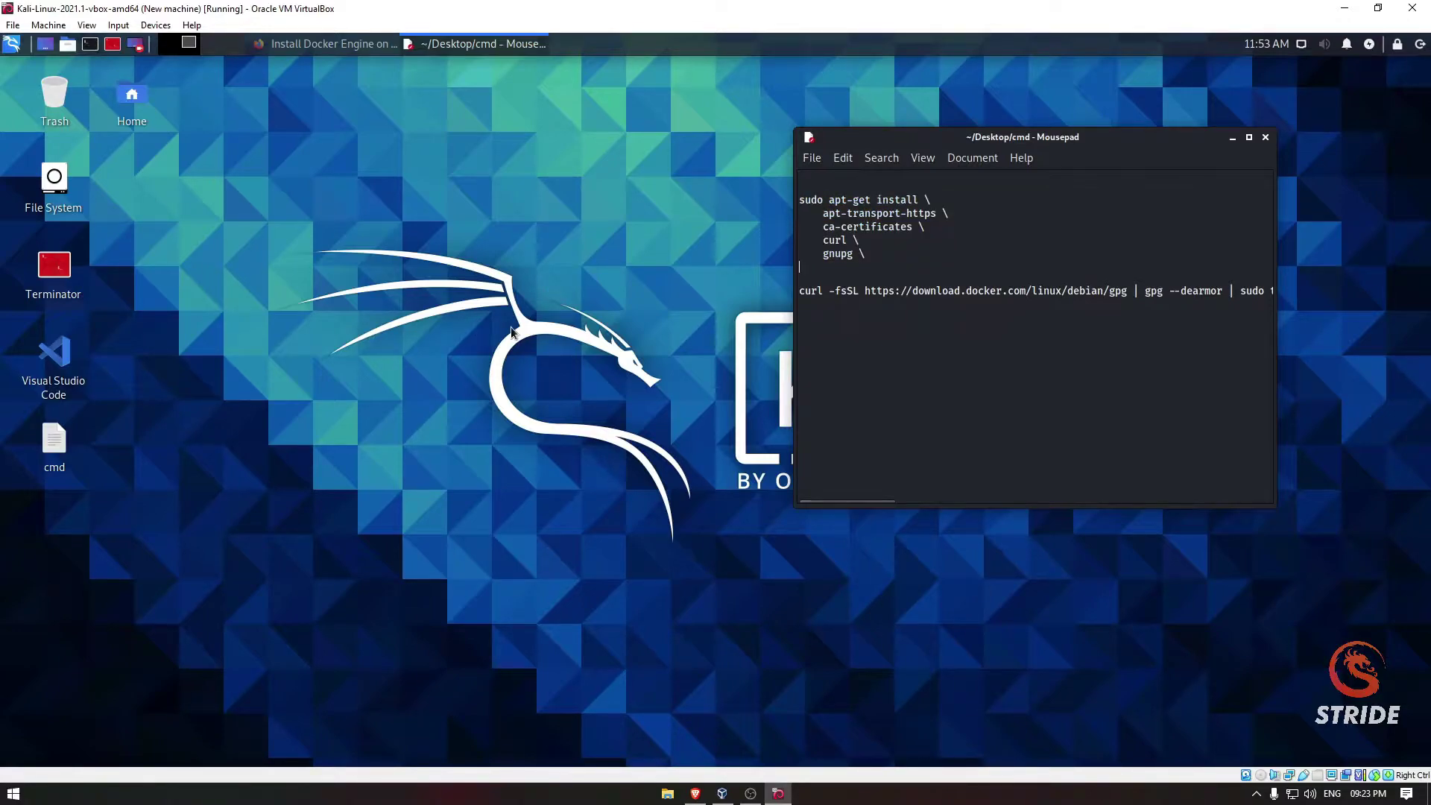
pyautogui.write('sudo ')
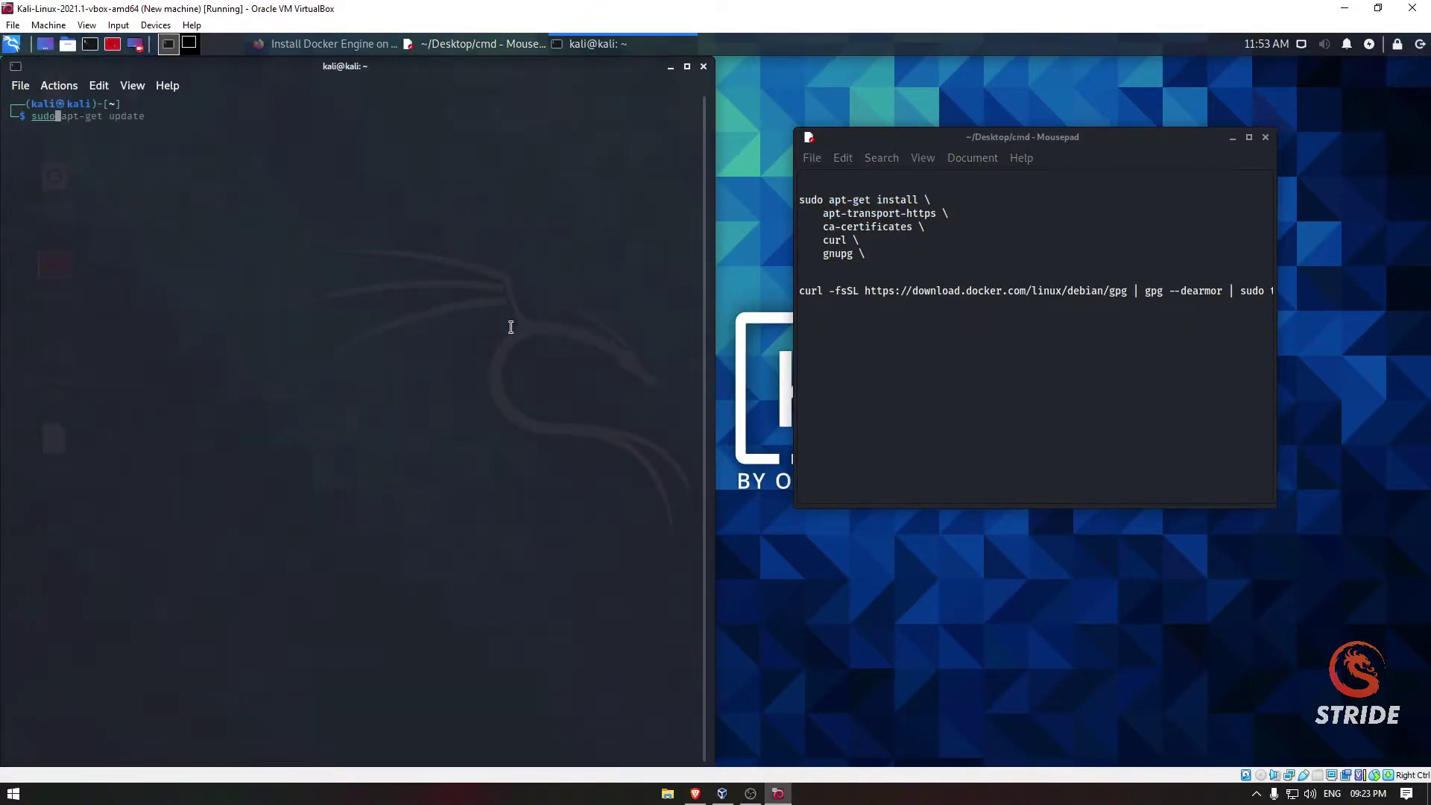
pyautogui.write('apt-get ')
pyautogui.write('u')
pyautogui.press('Right')
pyautogui.write("&& apt-get upgrade -y;sudo apt-get install \\     apt-transport-https \\     ca-certificates \\     curl \\     gnupg \\;curl -fsSL https://download.docker.com/linux/debian/gpg | gpg --dearmor | sudo tee /usr/share/keyrings/docker-archive-keyring.gpg >/dev/null;echo 'deb [arch=amd64 signed-by=/usr/share/keyrings/docker-archive-keyring.gpg] https://download.docker.com/linux/debian buster stable' | sudo tee /etc/apt/sources.list.d/docker.list;sudo apt-get update;sudo apt-get install -y docker-ce;")
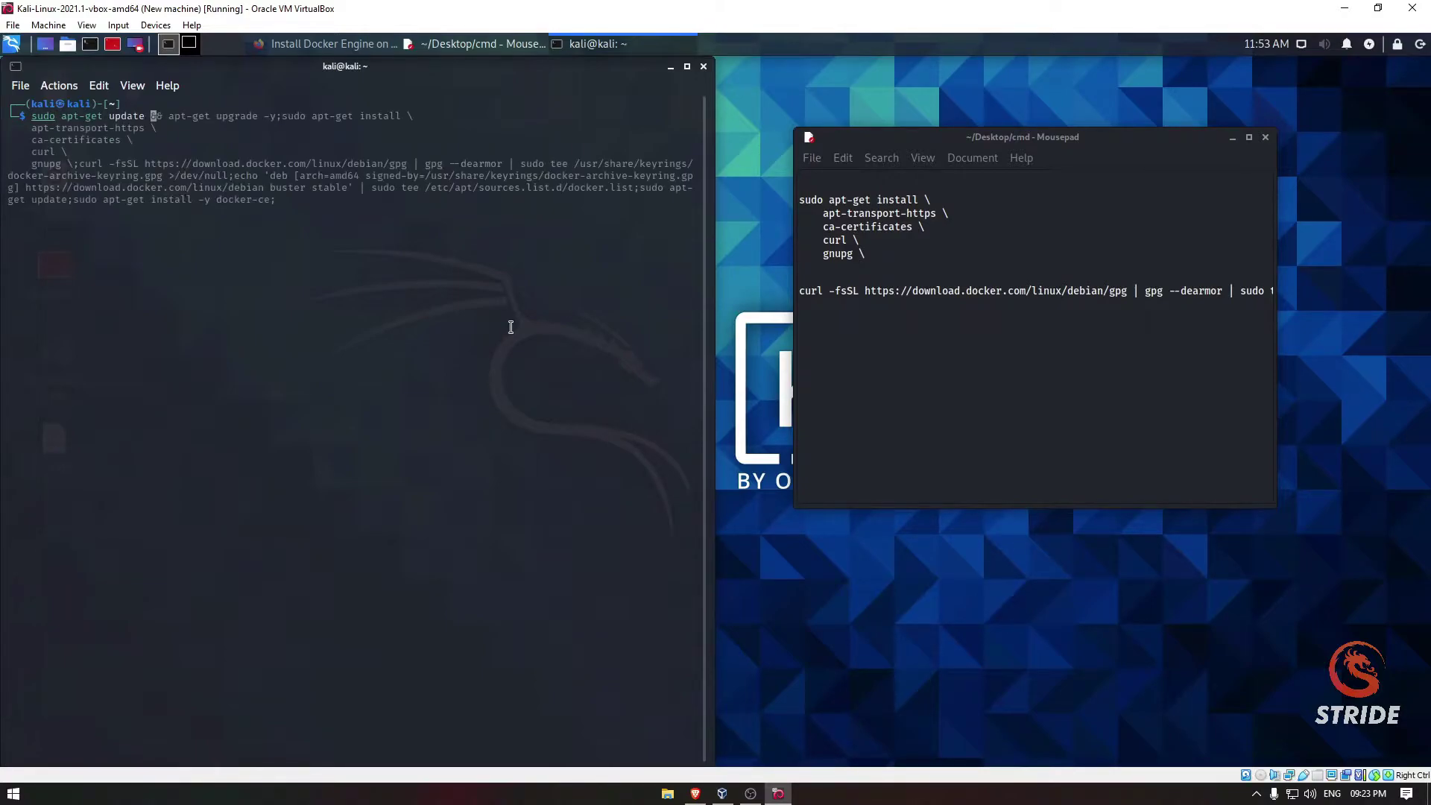
pyautogui.press('Right')
pyautogui.press('Right')
pyautogui.press('Right')
pyautogui.press('Right')
pyautogui.press('Right')
pyautogui.press('Right')
pyautogui.press('Right')
pyautogui.press('Right')
pyautogui.press('Right')
pyautogui.press('Right')
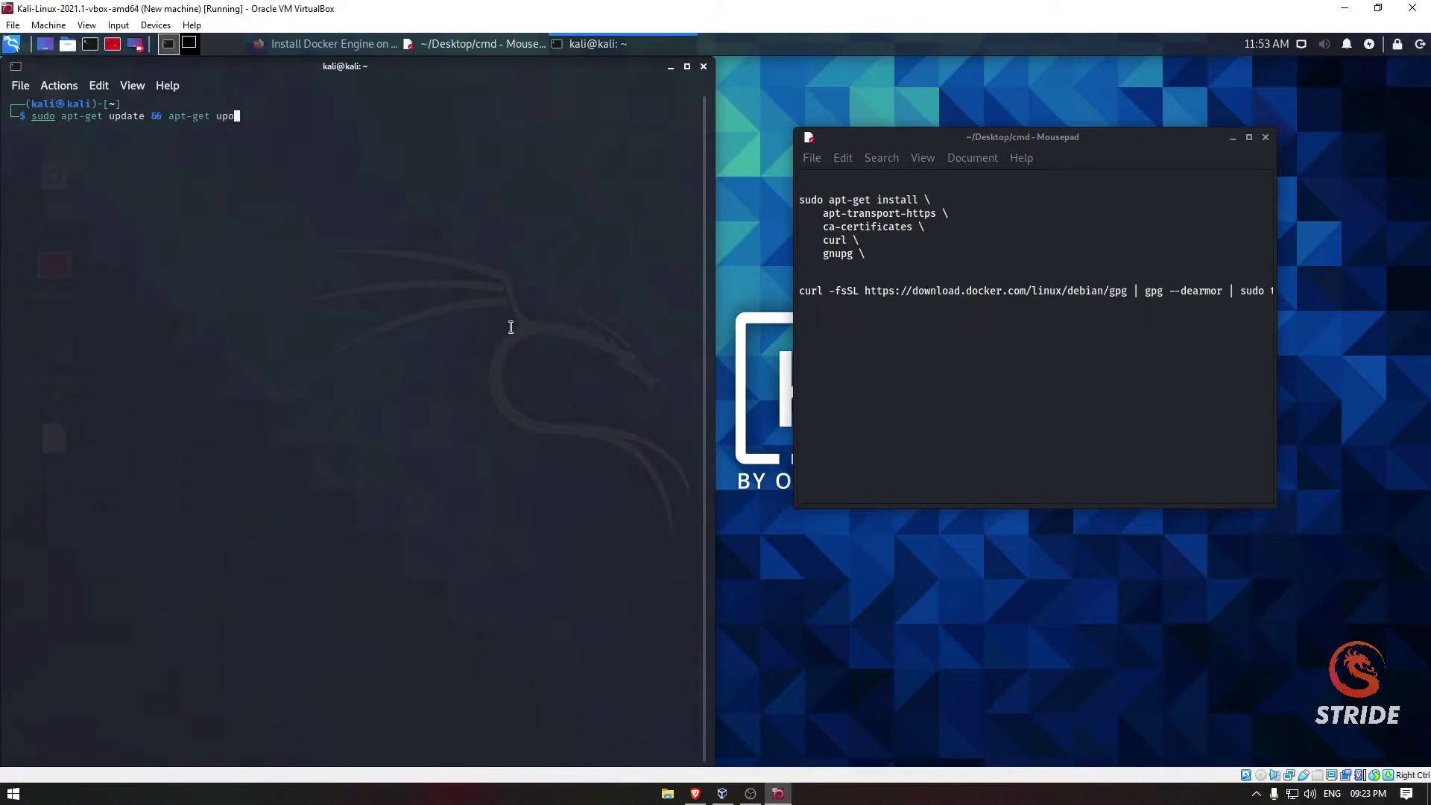
pyautogui.press('Right')
pyautogui.press('Right')
pyautogui.press('Right')
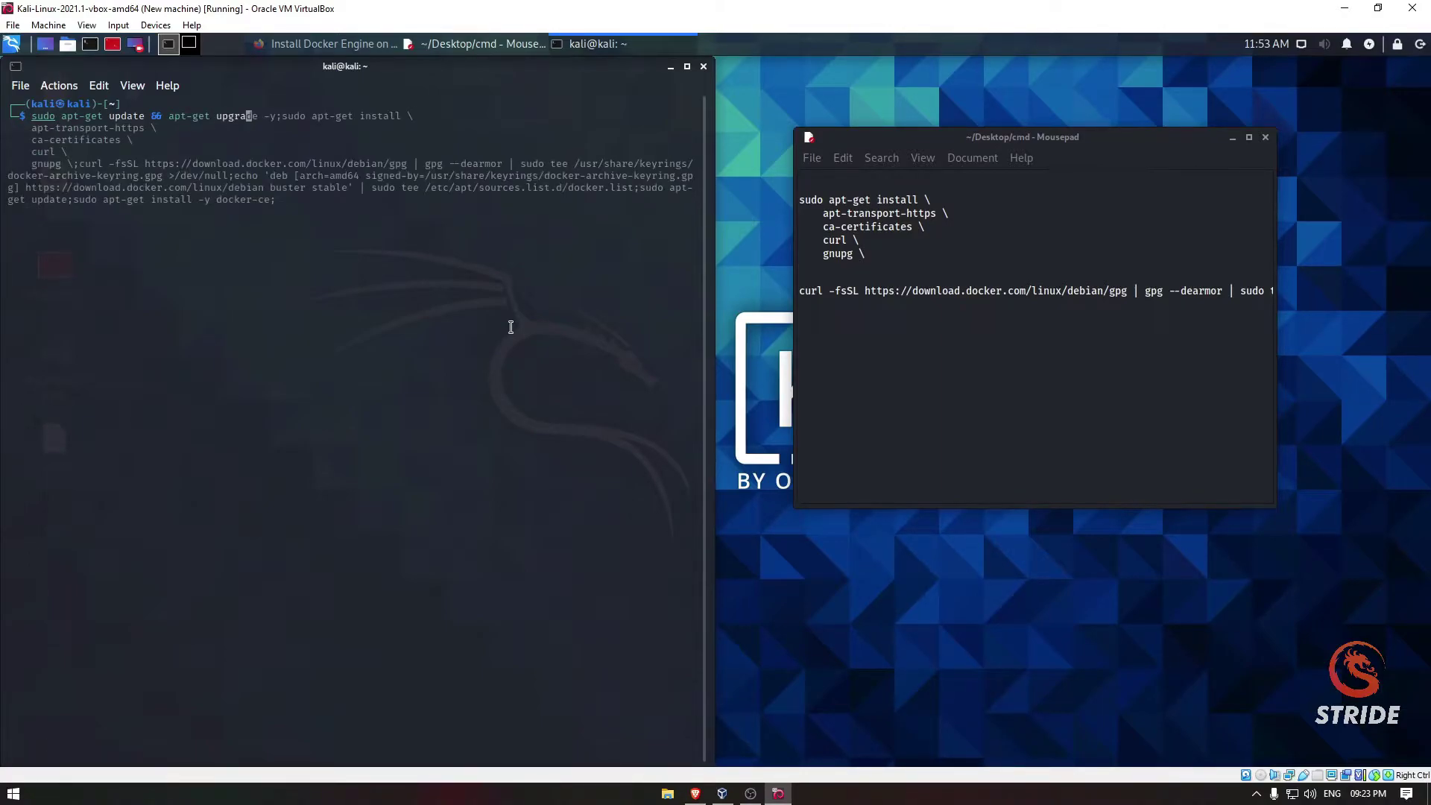
pyautogui.press('Right')
pyautogui.press('Right')
pyautogui.press('Right')
pyautogui.press('Right')
pyautogui.press('Right')
pyautogui.hotkey('ctrl', 'k')
pyautogui.press('Return')
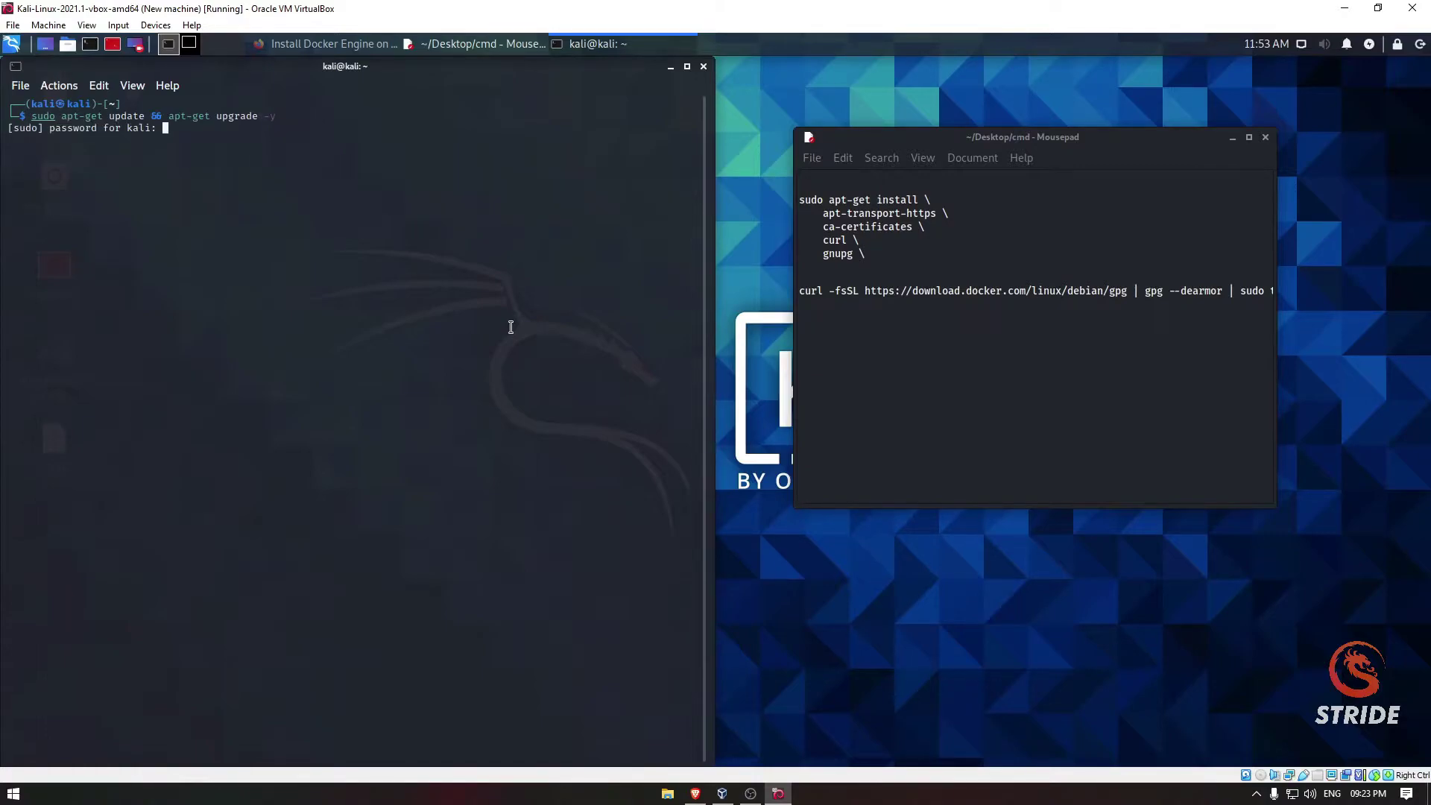
pyautogui.press('Return')
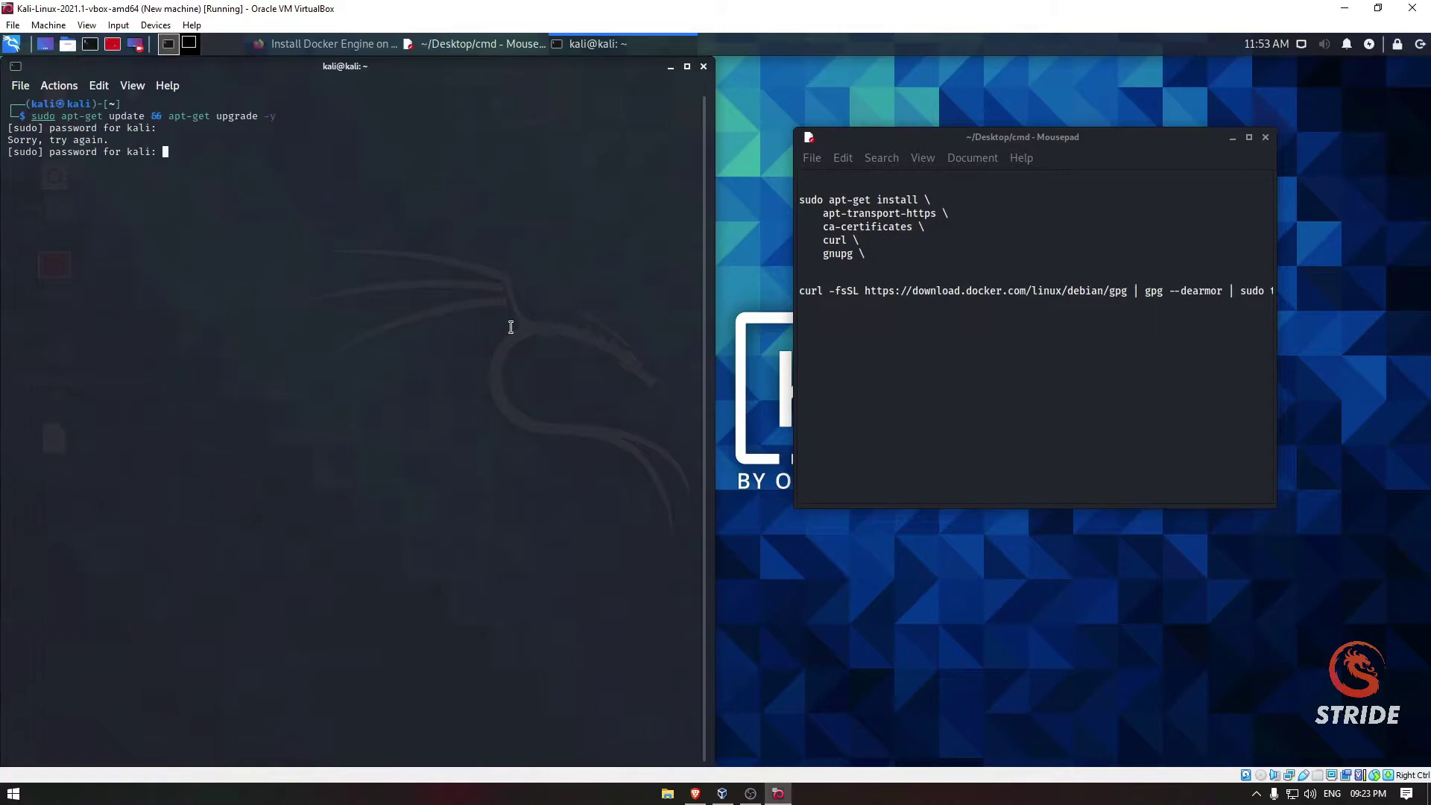
pyautogui.press('Return')
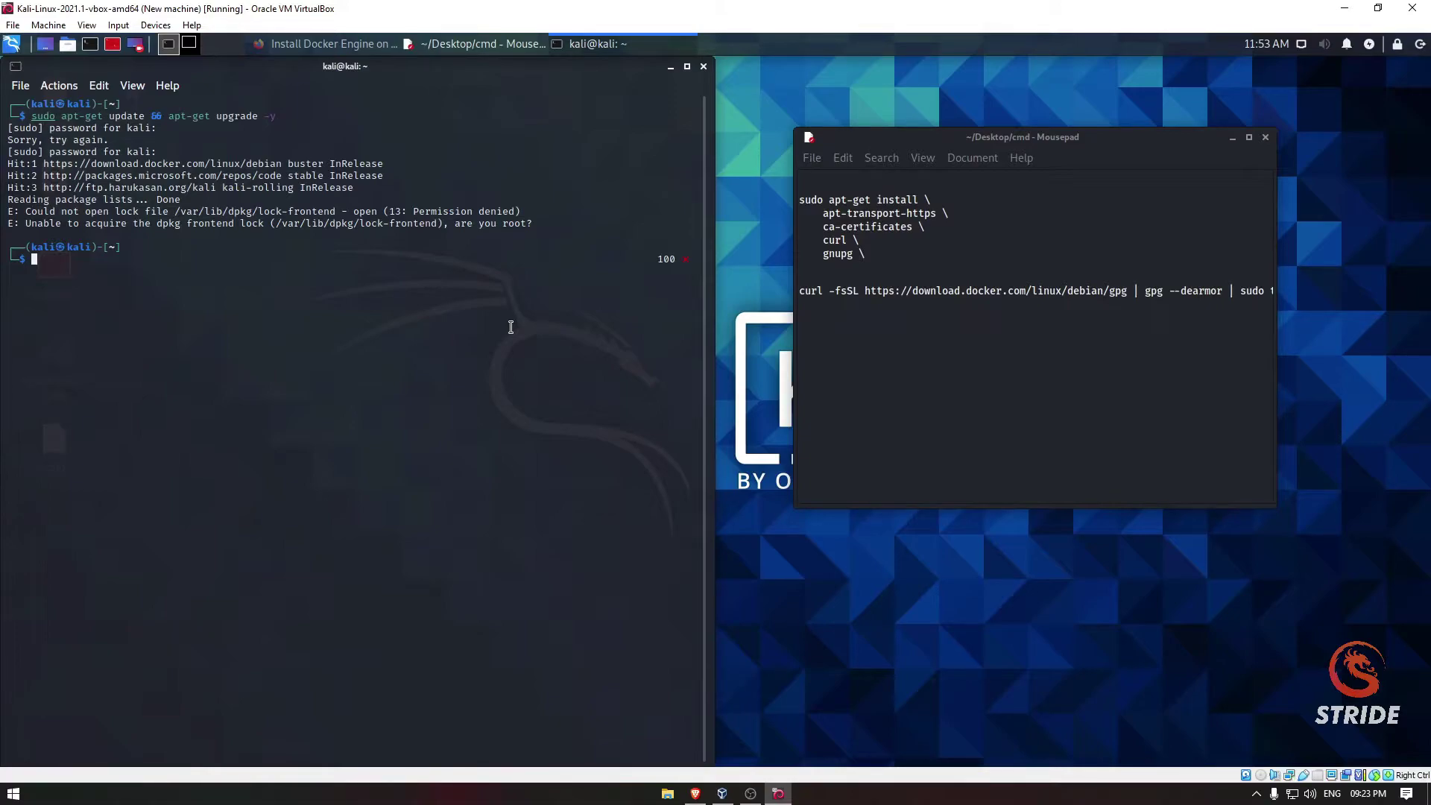
pyautogui.write('su')
# Become root with su and rerun 'apt-get update && apt-get upgrade -y' (0 upgraded, 15 held back).
pyautogui.press('Return')
pyautogui.press('Return')
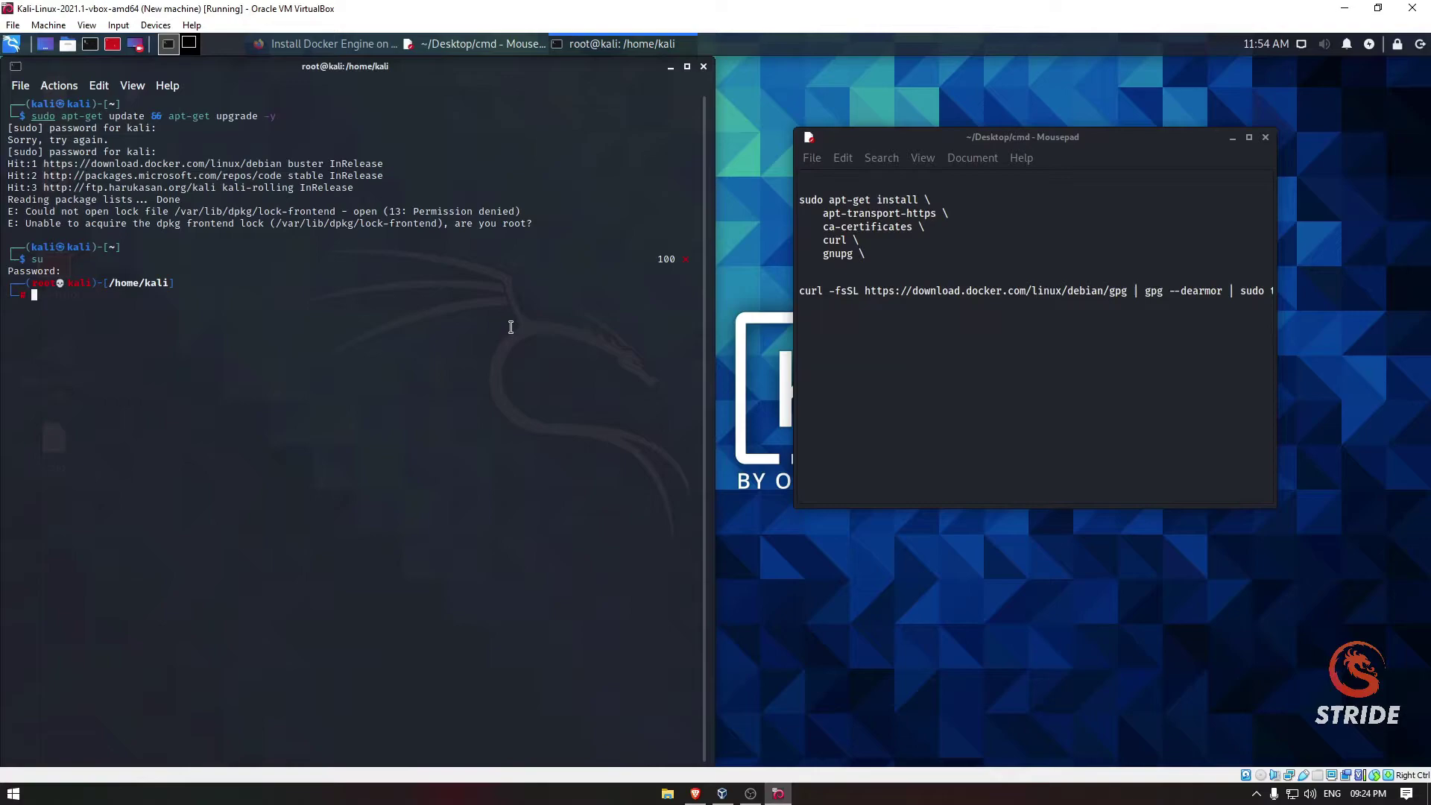
pyautogui.write('apt-get ')
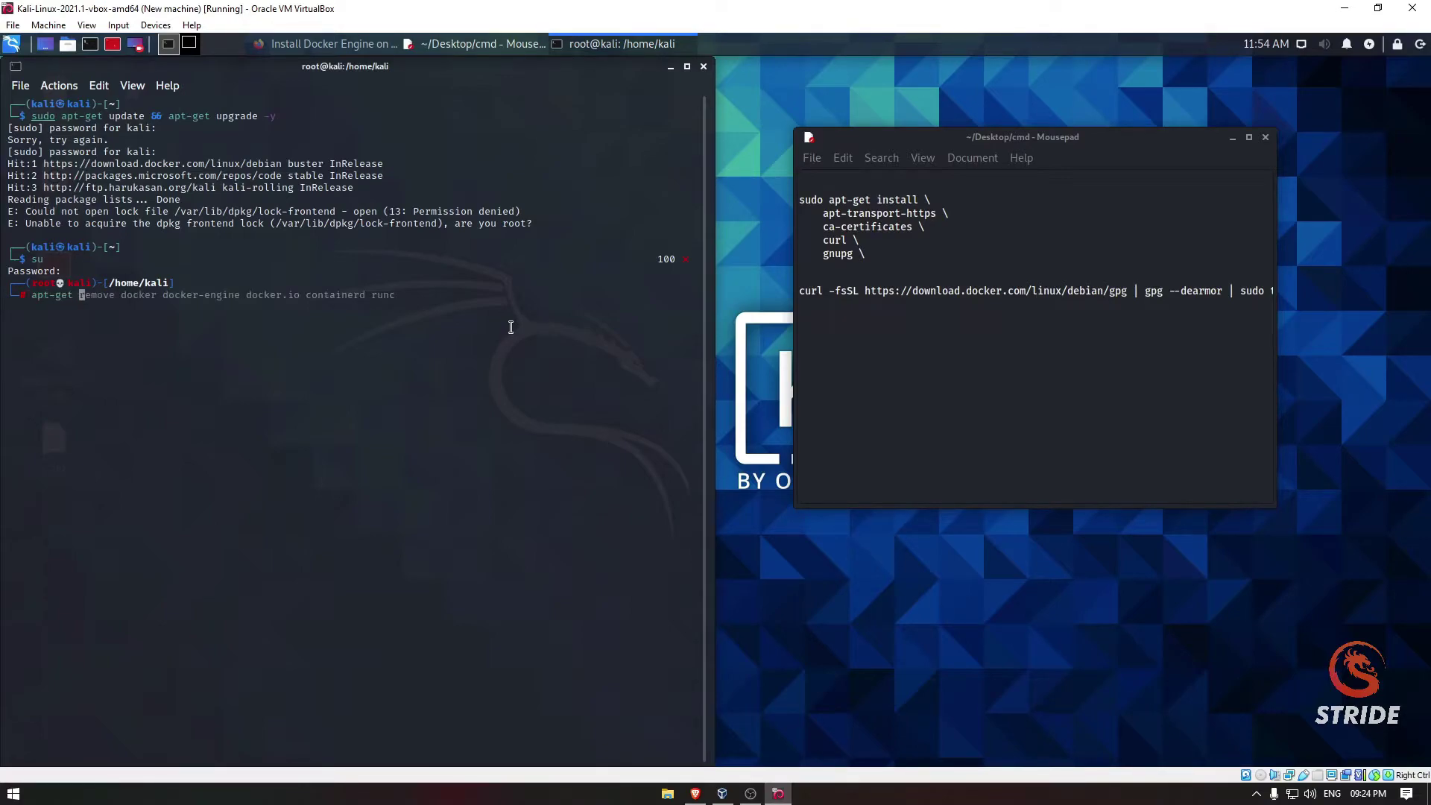
pyautogui.write('updat')
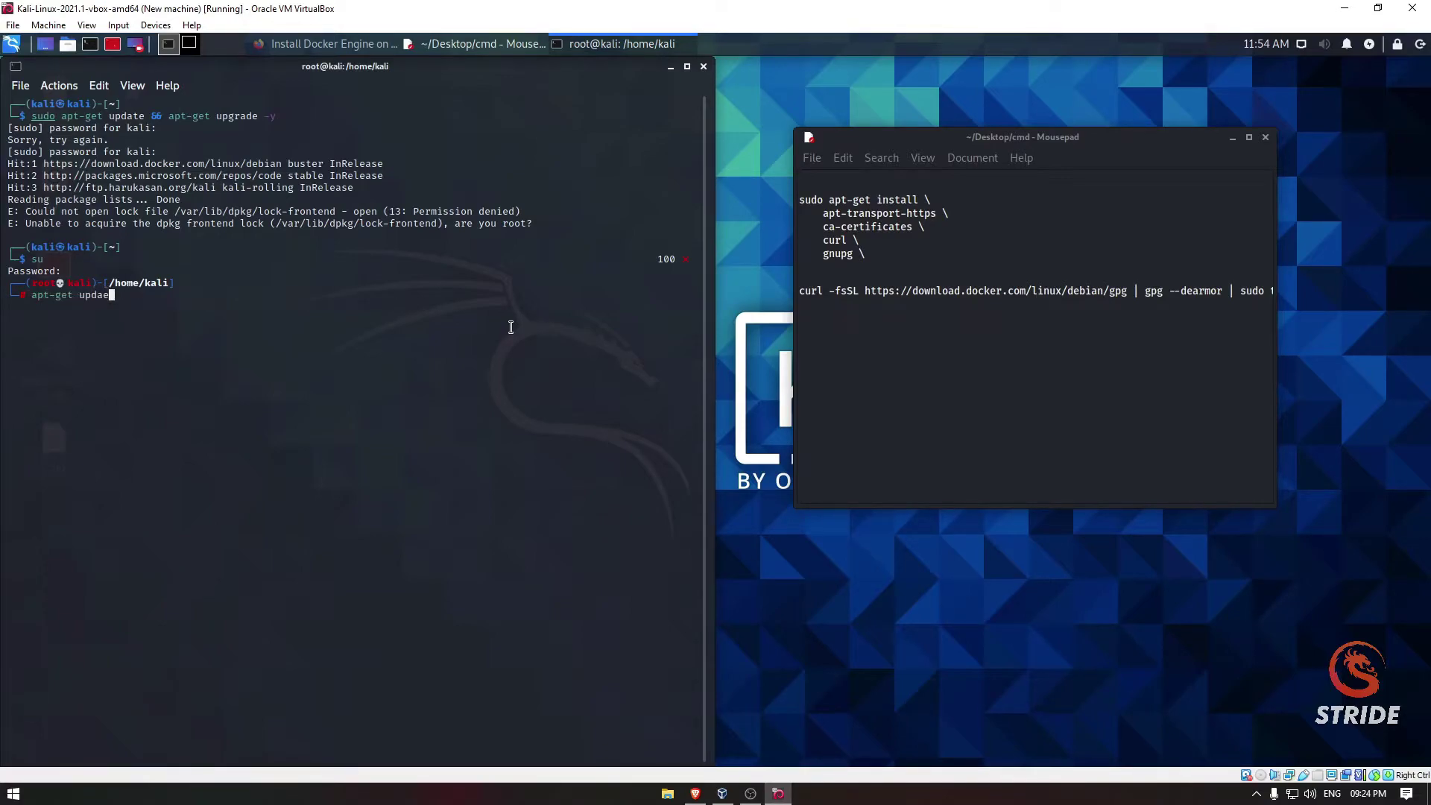
pyautogui.press('Right')
pyautogui.press('Return')
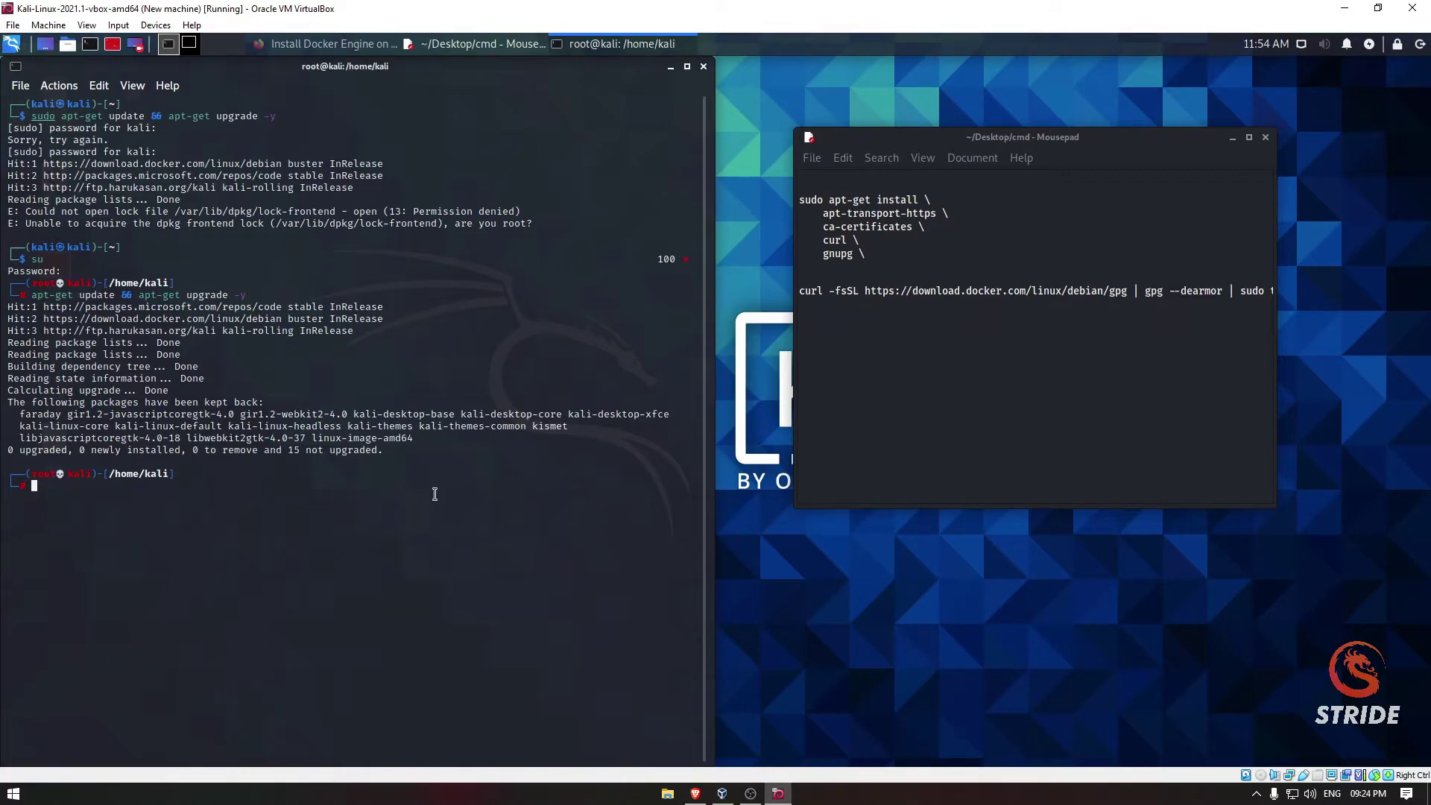
pyautogui.write('exit')
# Exit root, then paste and run the apt-get prerequisites install block; all packages are already newest.
pyautogui.press('Return')
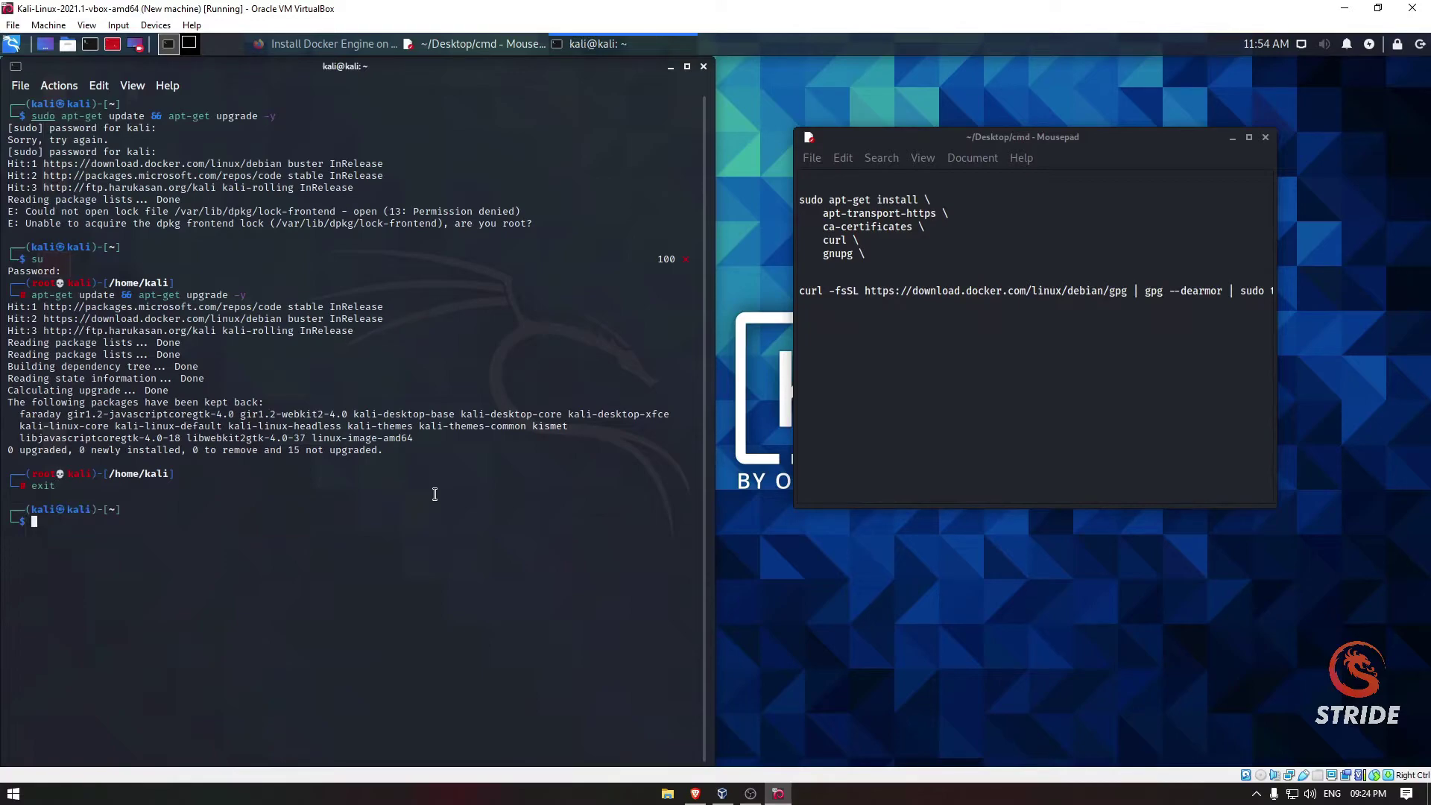
pyautogui.moveTo(883, 258); pyautogui.dragTo(801, 201)
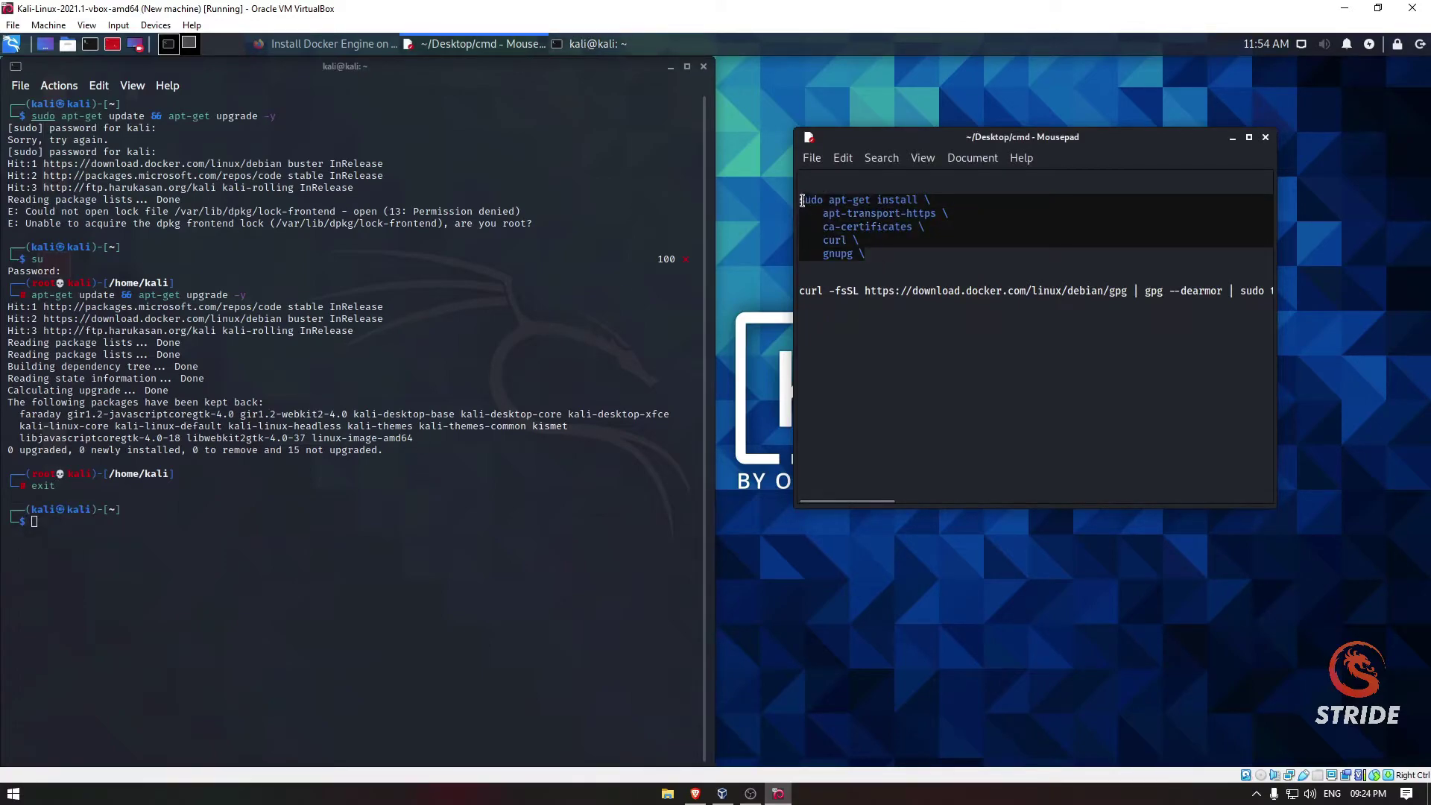
pyautogui.rightClick(822, 203)
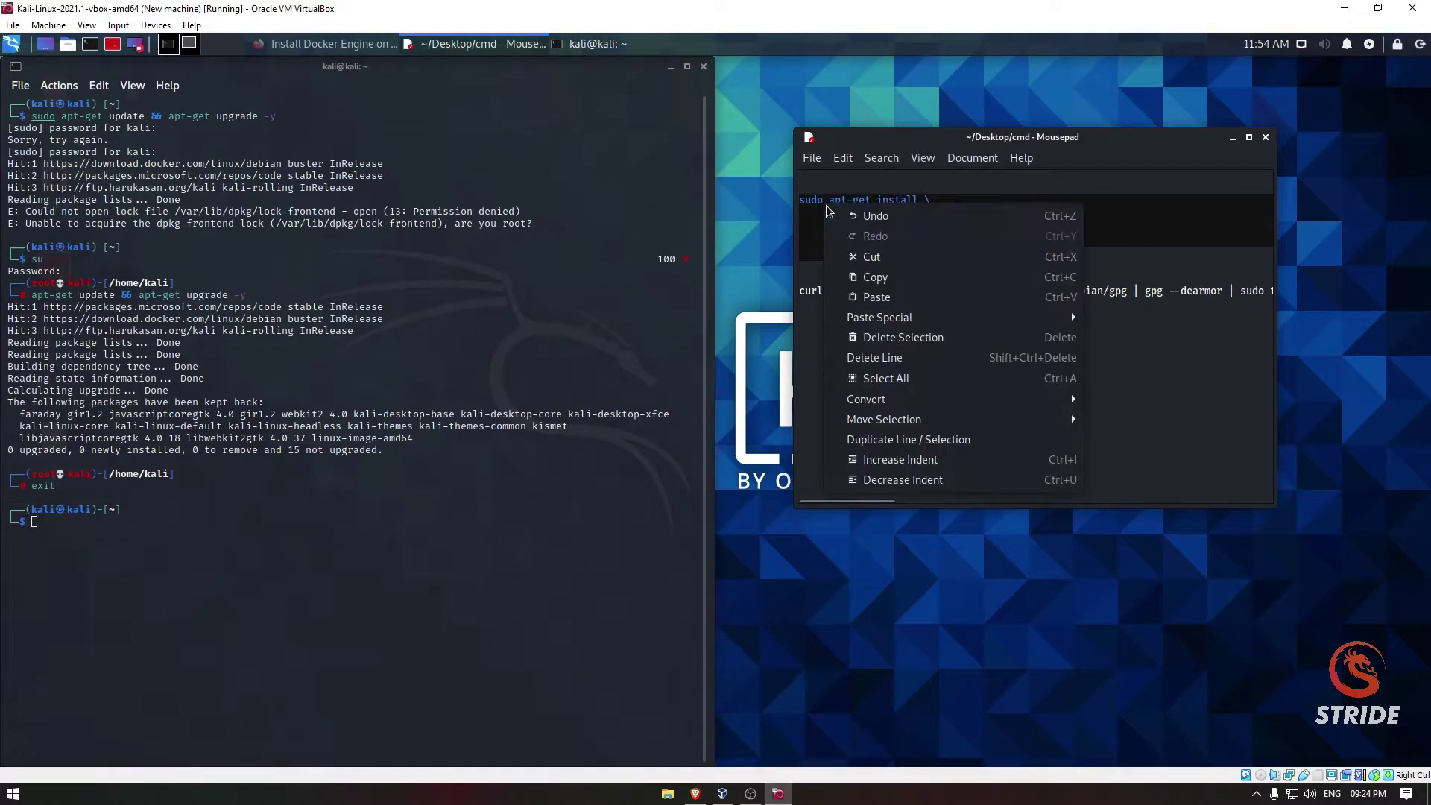
pyautogui.click(894, 276)
pyautogui.click(288, 552)
pyautogui.hotkey('ctrl', 'shift', 'v')
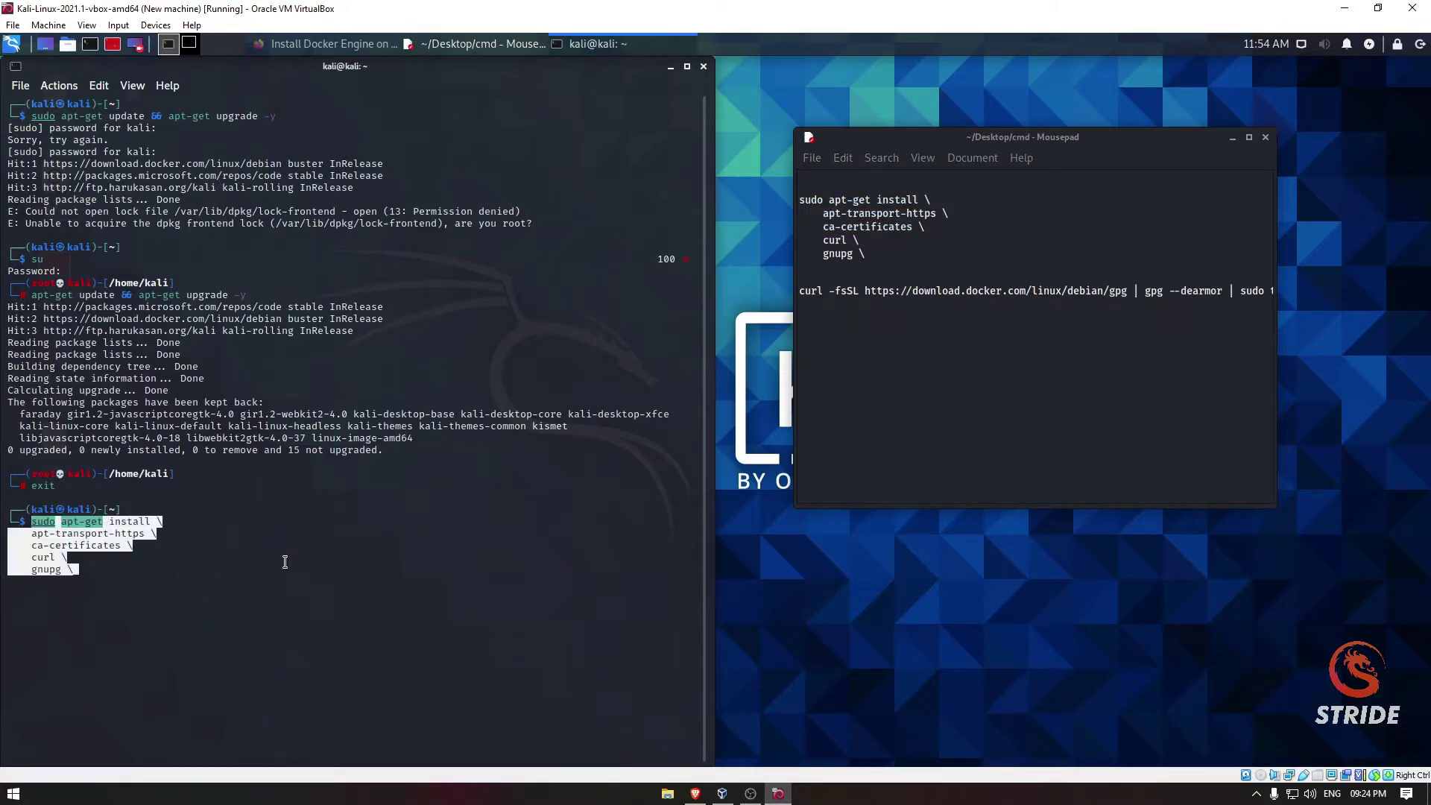
pyautogui.press('Return')
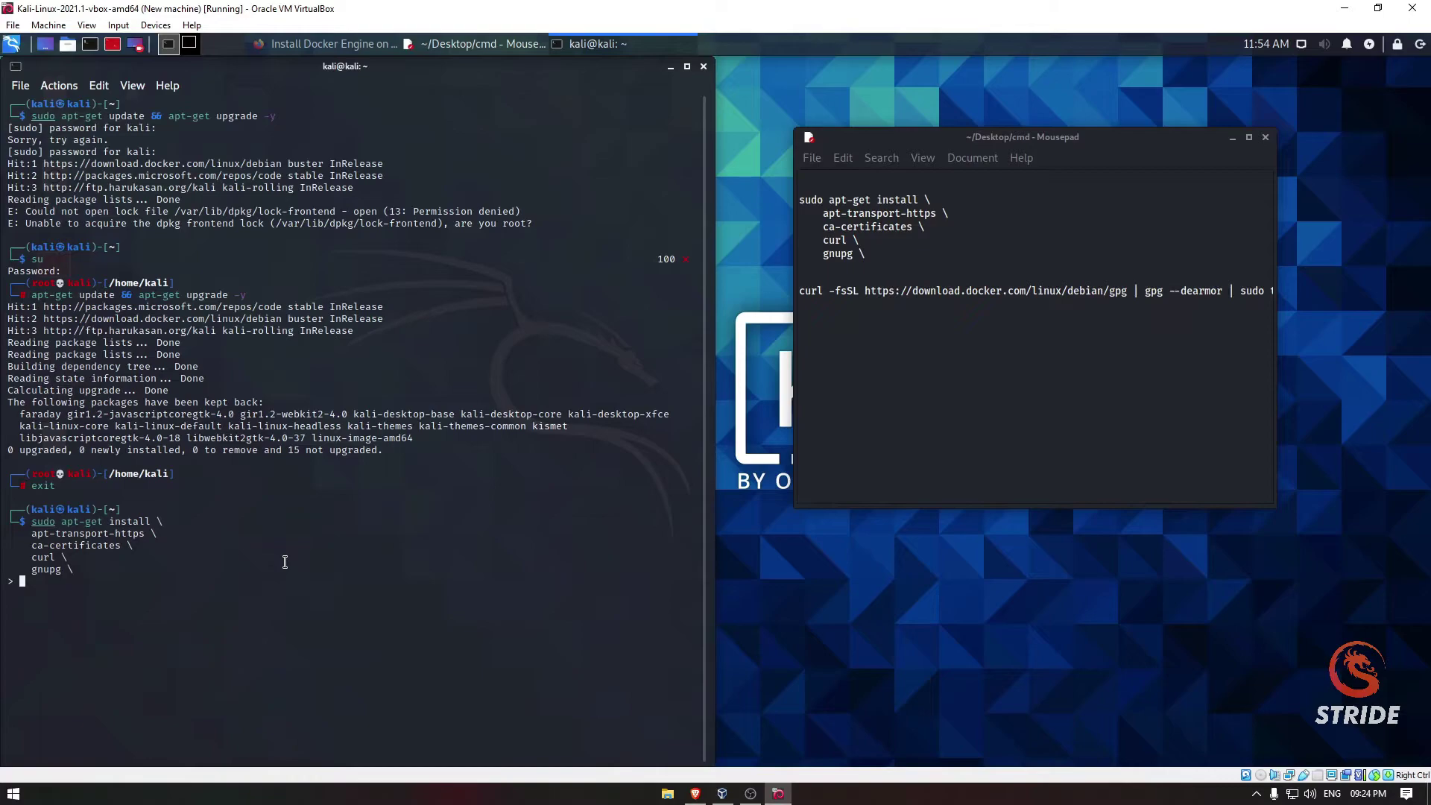
pyautogui.press('Return')
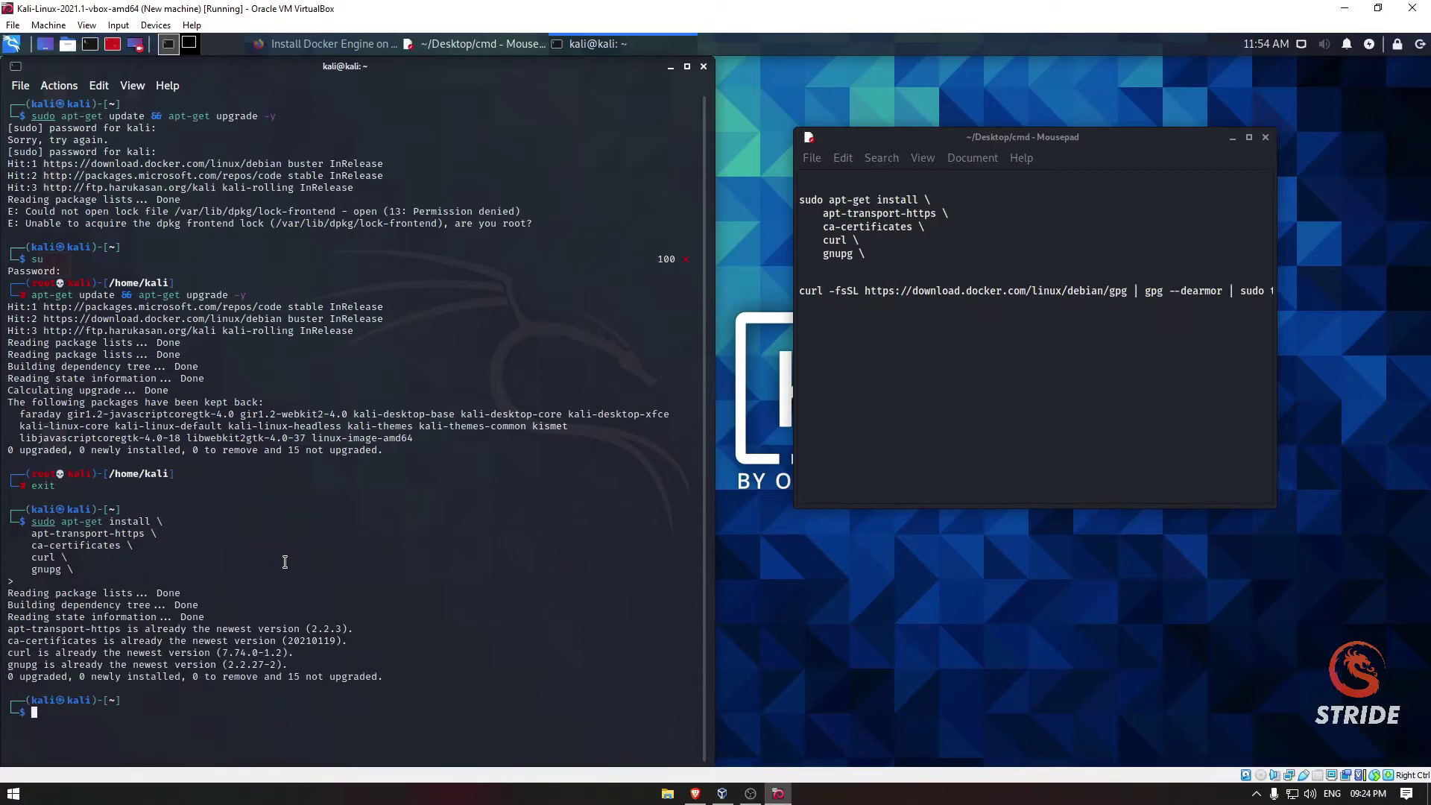
pyautogui.moveTo(310, 666); pyautogui.dragTo(118, 615)
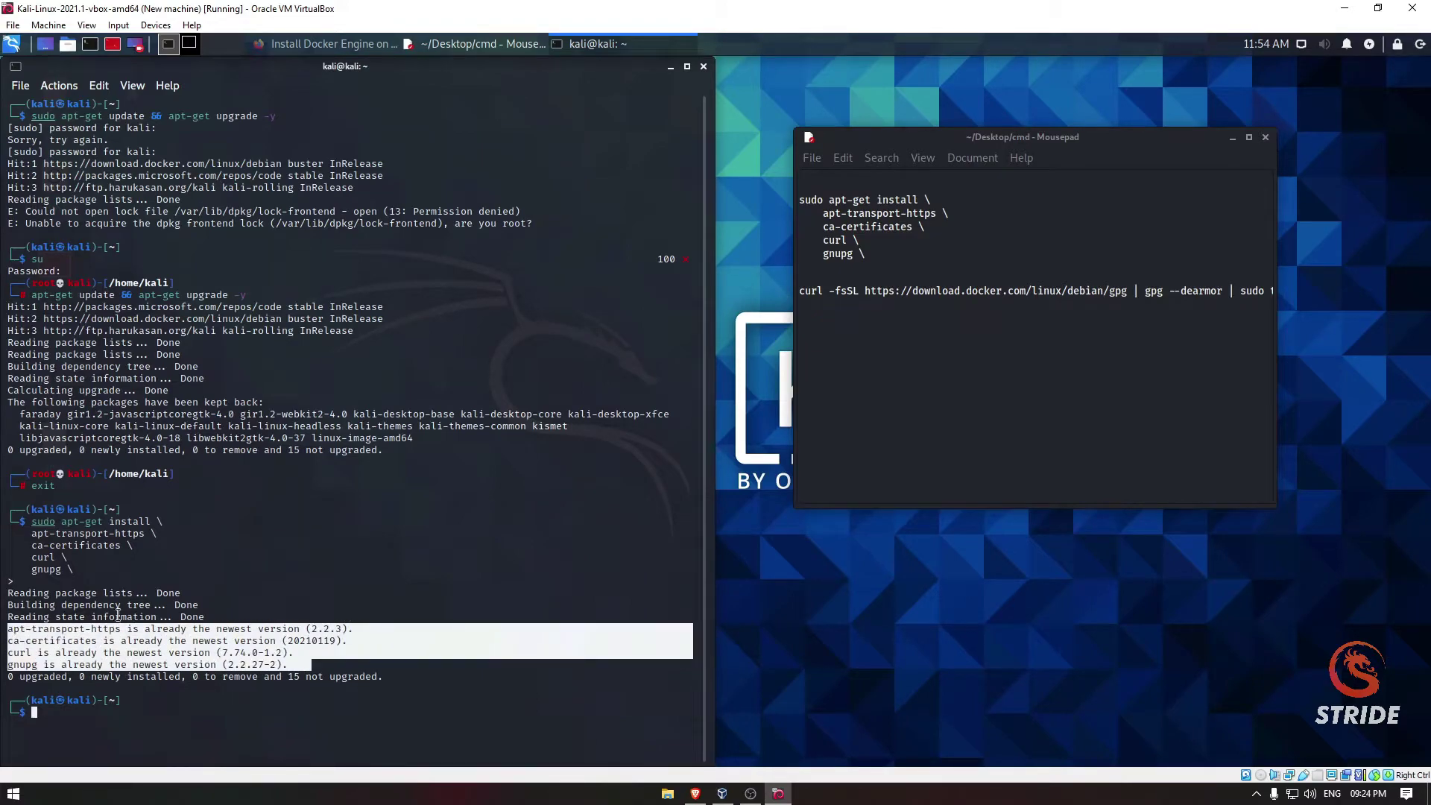
pyautogui.click(144, 626)
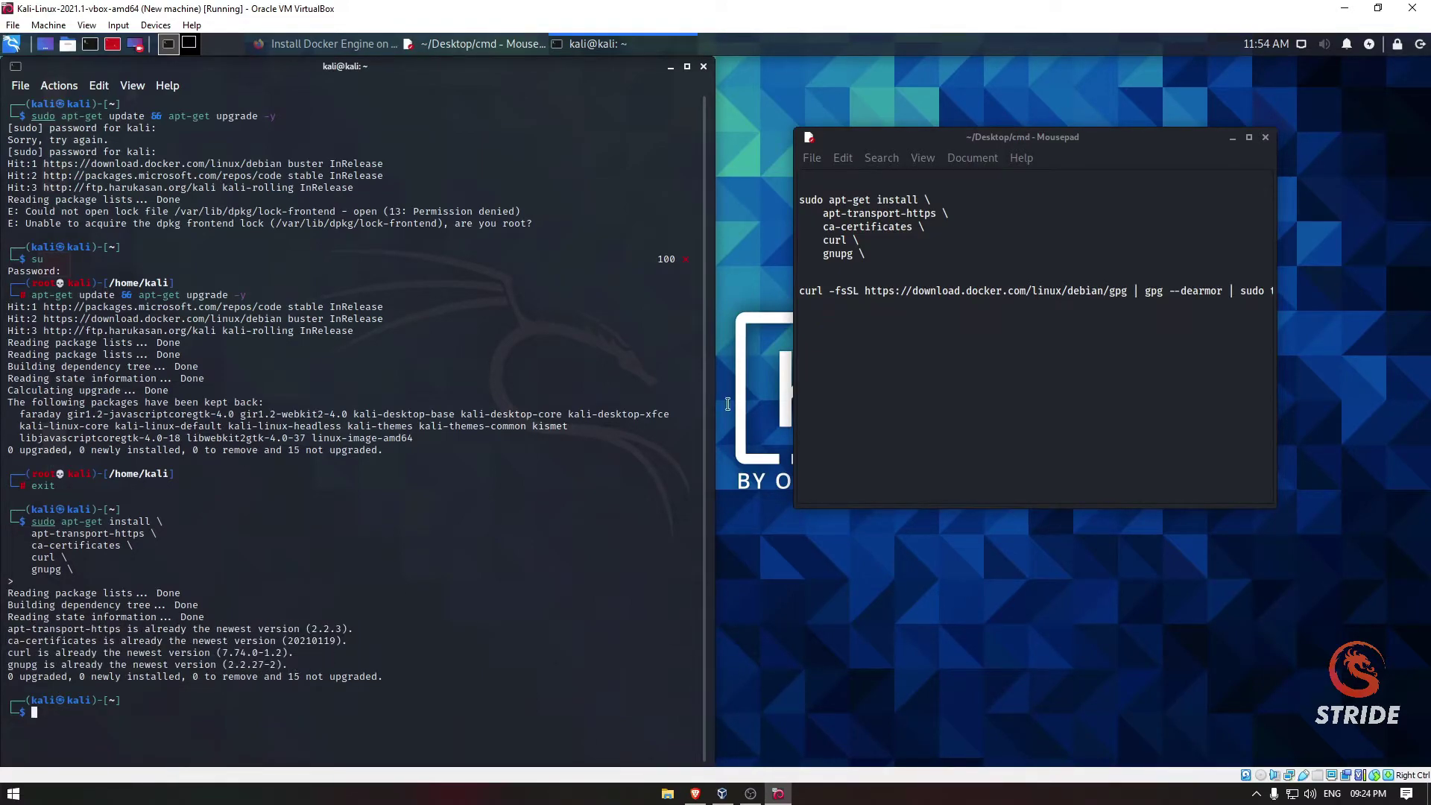
# Copy the curl key-and-repository line from the notes and check the Docker install docs.
pyautogui.click(801, 293)
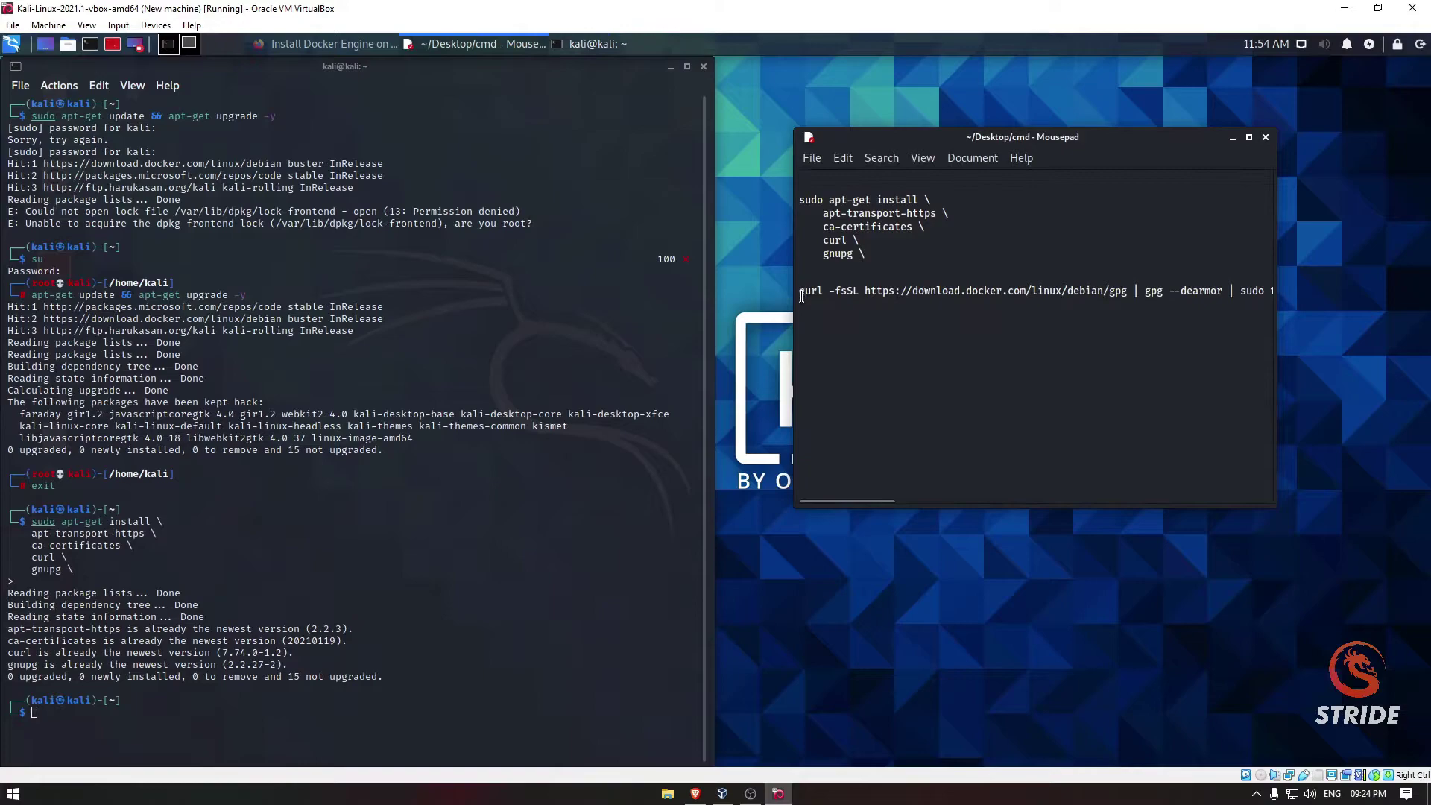
pyautogui.tripleClick(801, 292)
pyautogui.rightClick(845, 290)
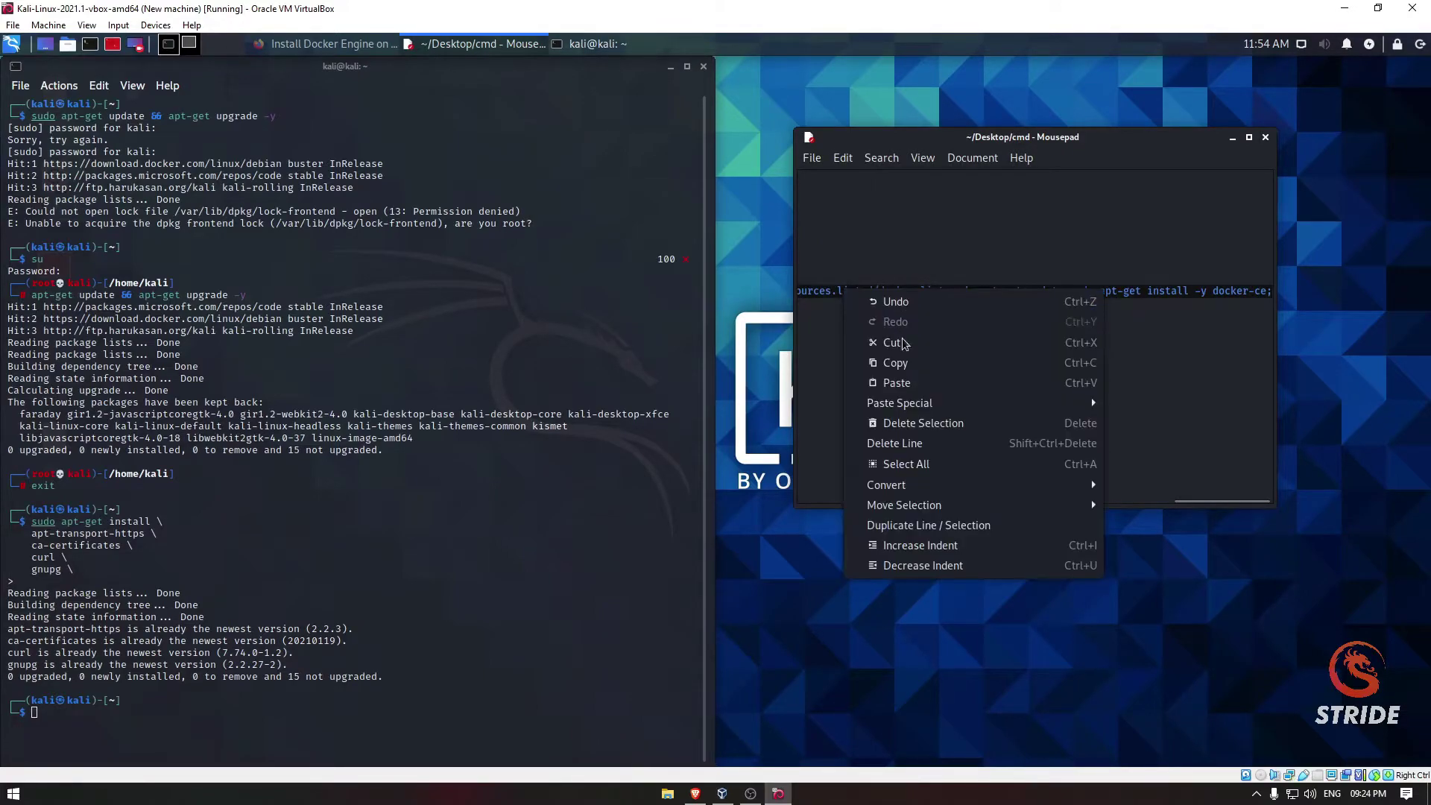
pyautogui.click(923, 365)
pyautogui.click(422, 709)
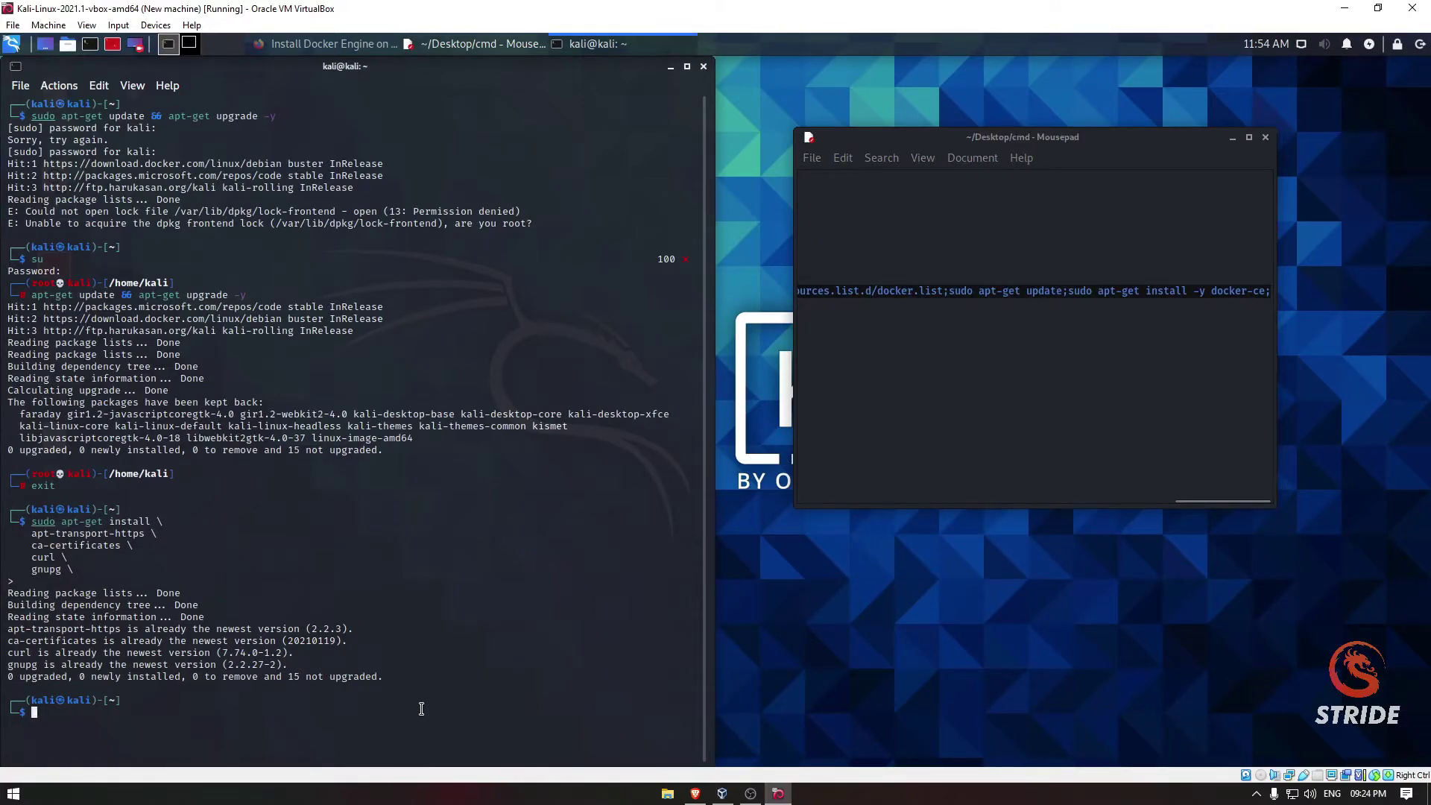
pyautogui.rightClick(422, 709)
pyautogui.click(363, 665)
pyautogui.click(324, 43)
pyautogui.scroll(-2, 790, 330)
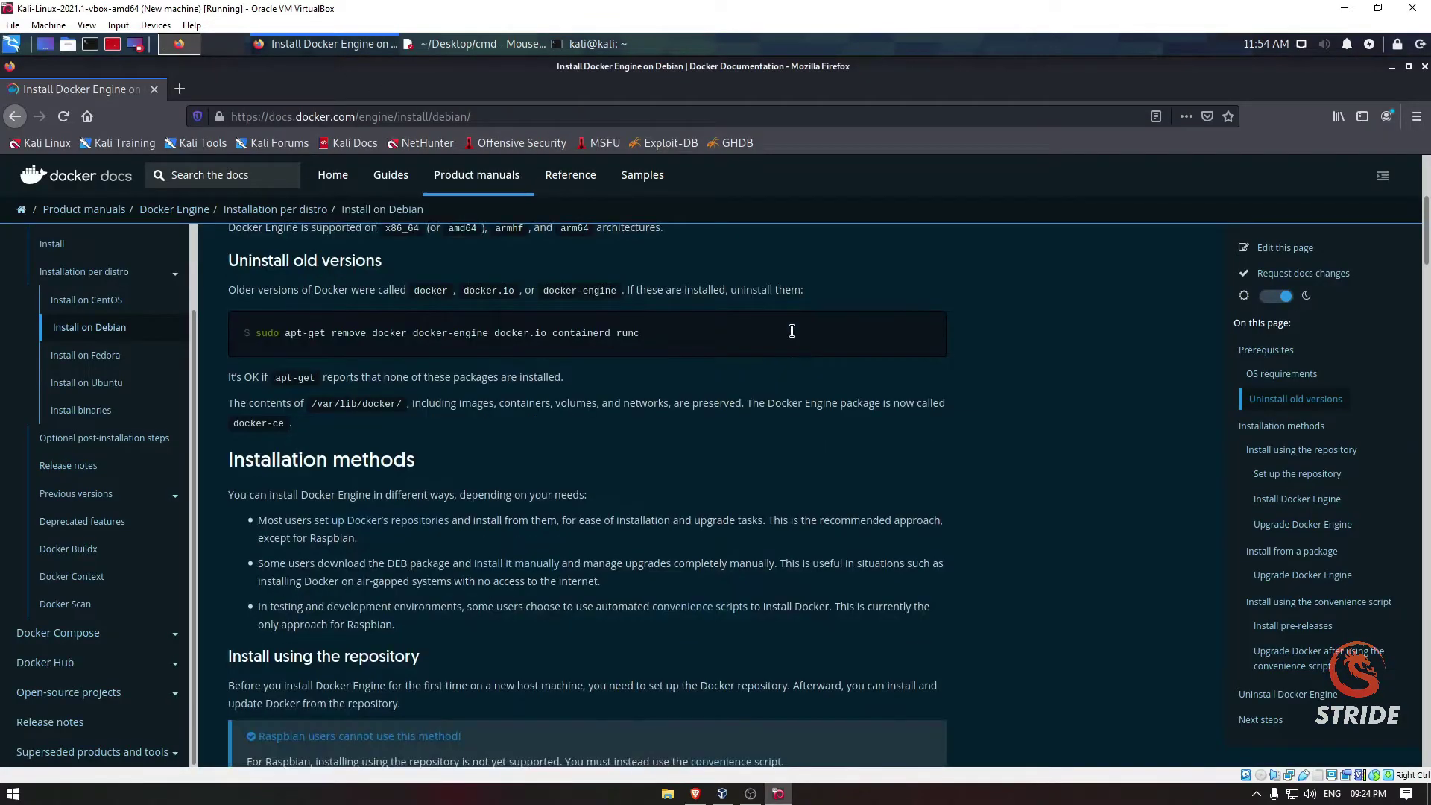
pyautogui.scroll(-3, 782, 369)
pyautogui.scroll(-2, 781, 398)
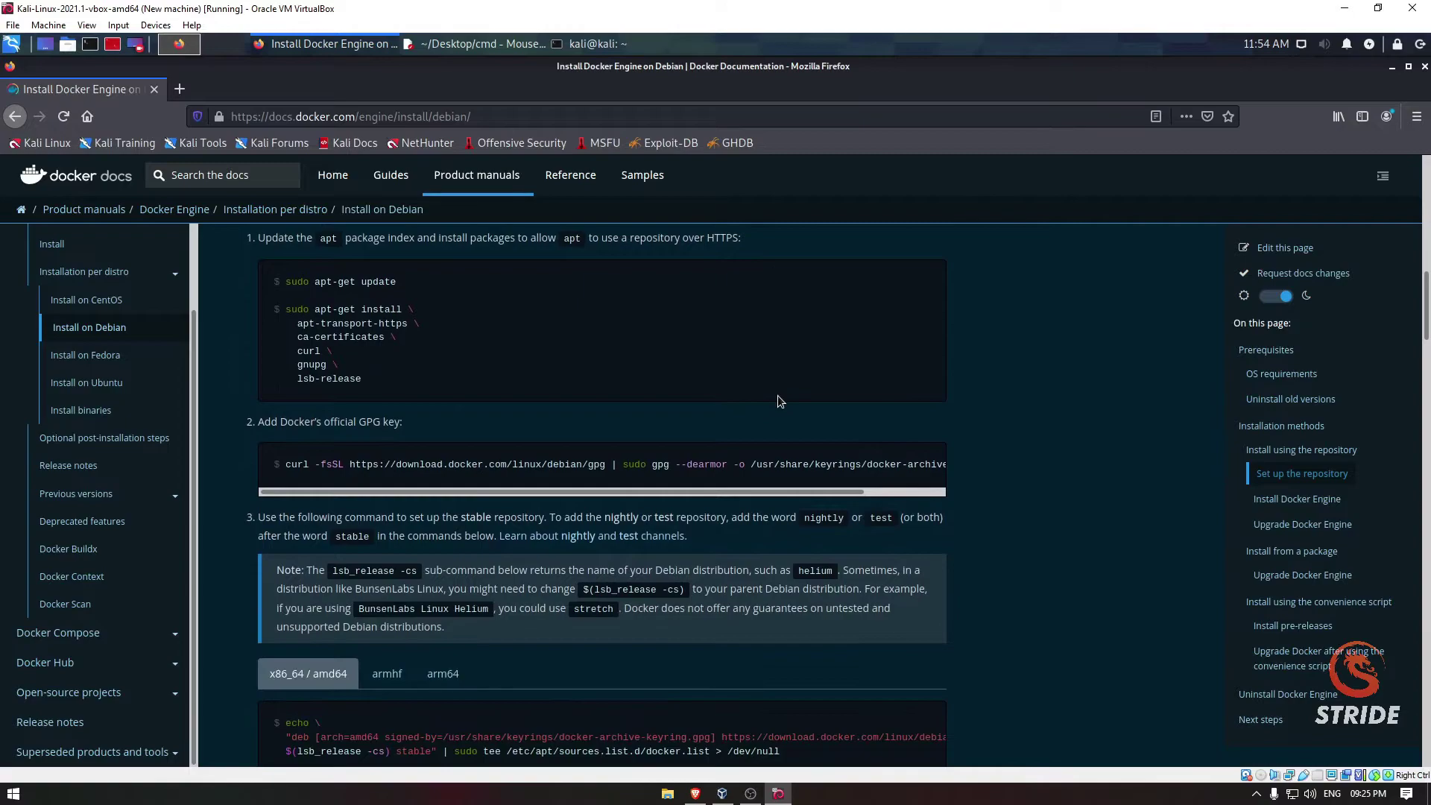
pyautogui.scroll(-2, 555, 454)
pyautogui.scroll(-1, 556, 454)
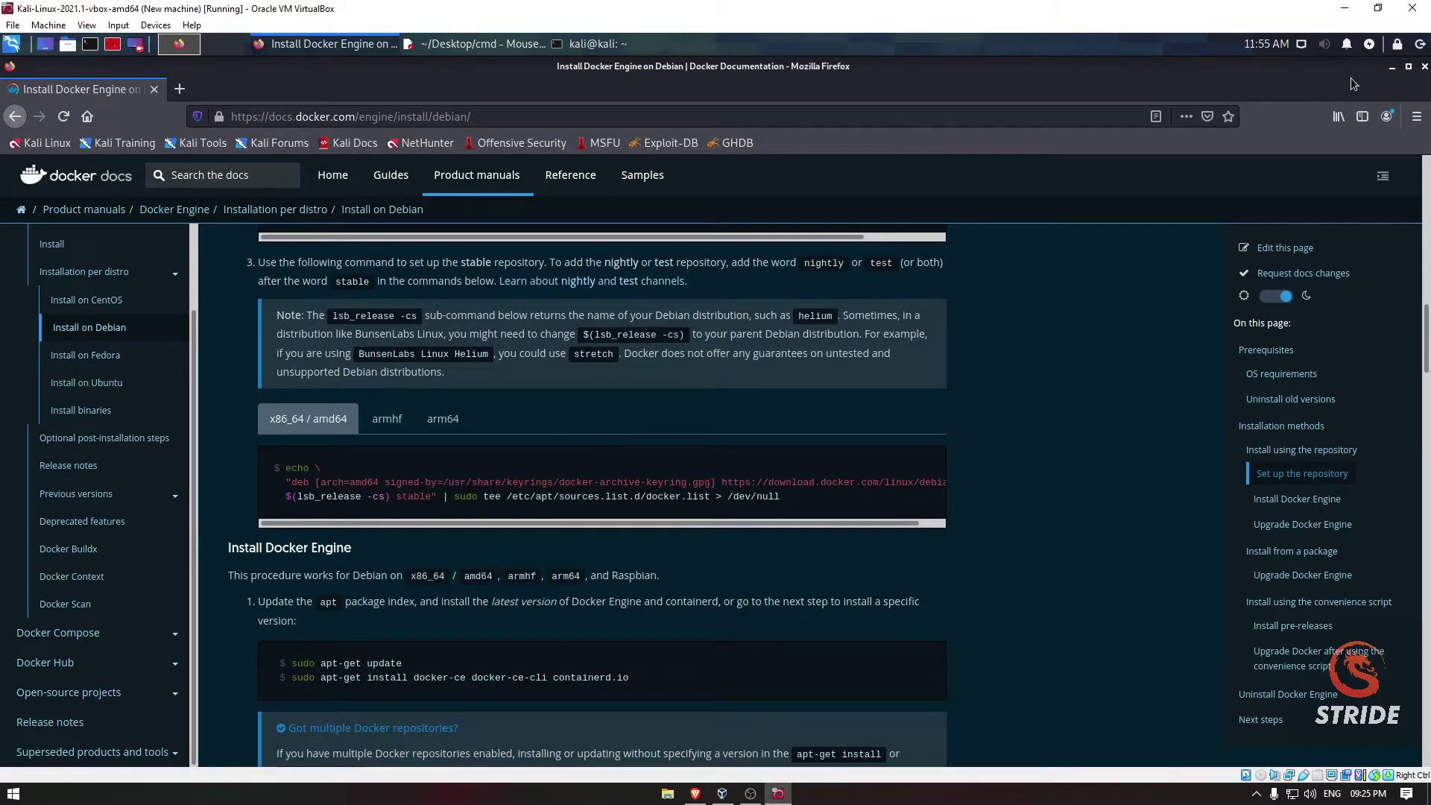
pyautogui.click(1392, 66)
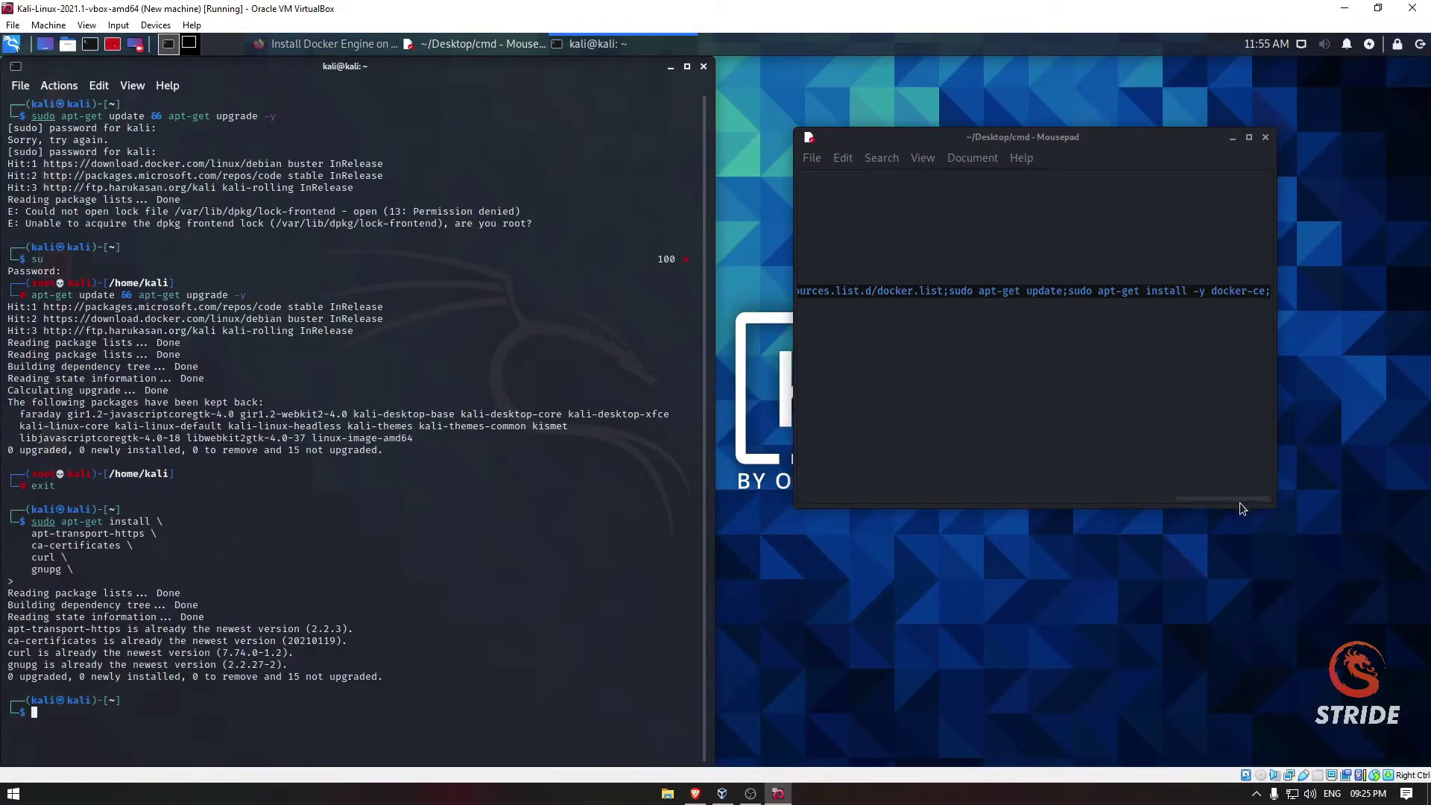
pyautogui.moveTo(1233, 501)
pyautogui.mouseDown()
pyautogui.moveTo(850, 502)
pyautogui.moveTo(1242, 503)
pyautogui.mouseUp()
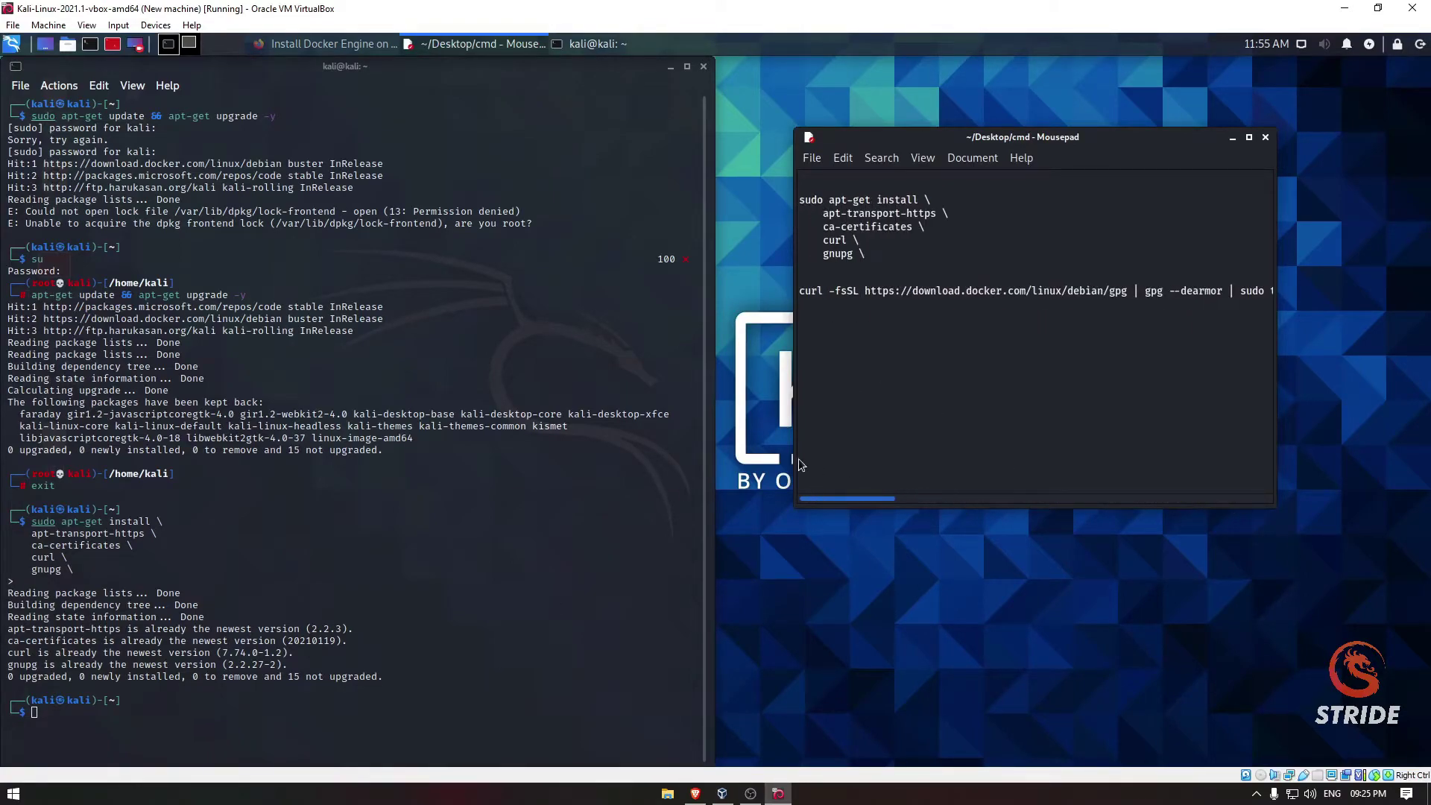
pyautogui.moveTo(1241, 503); pyautogui.dragTo(749, 266)
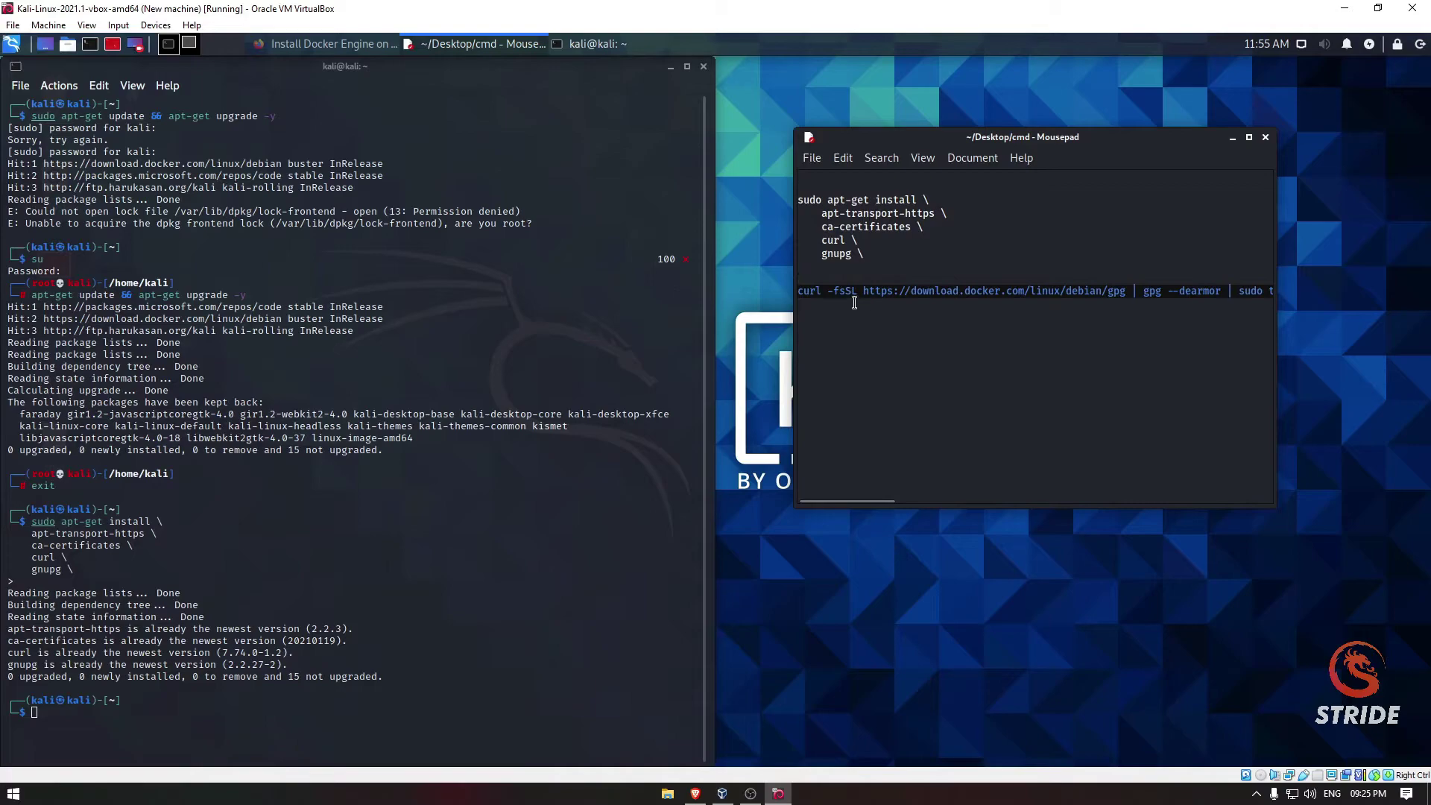
# Undo the accidental paste over the curl line, copy it, and paste it at the terminal prompt.
pyautogui.rightClick(833, 296)
pyautogui.click(918, 386)
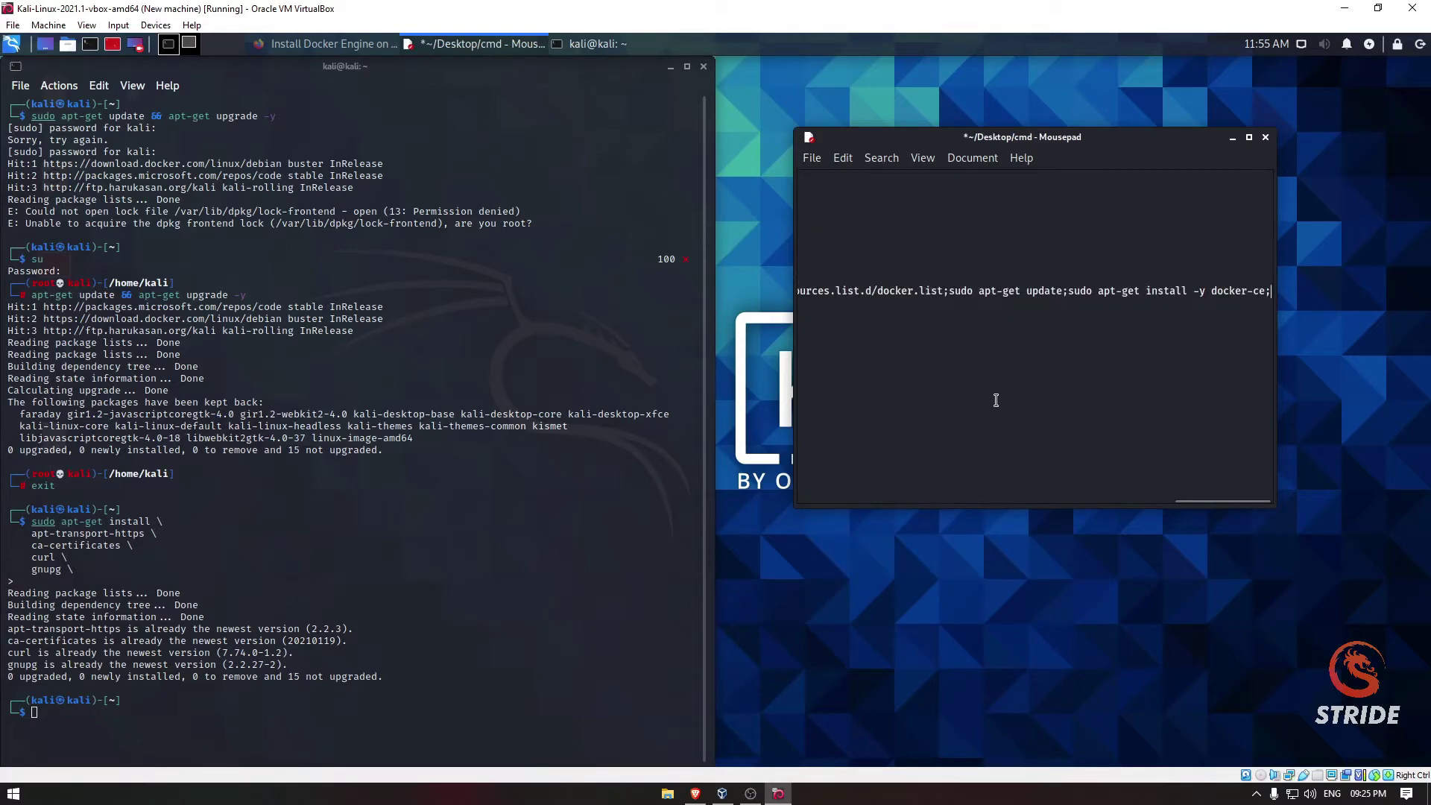
pyautogui.hotkey('ctrl', 'z')
pyautogui.rightClick(891, 291)
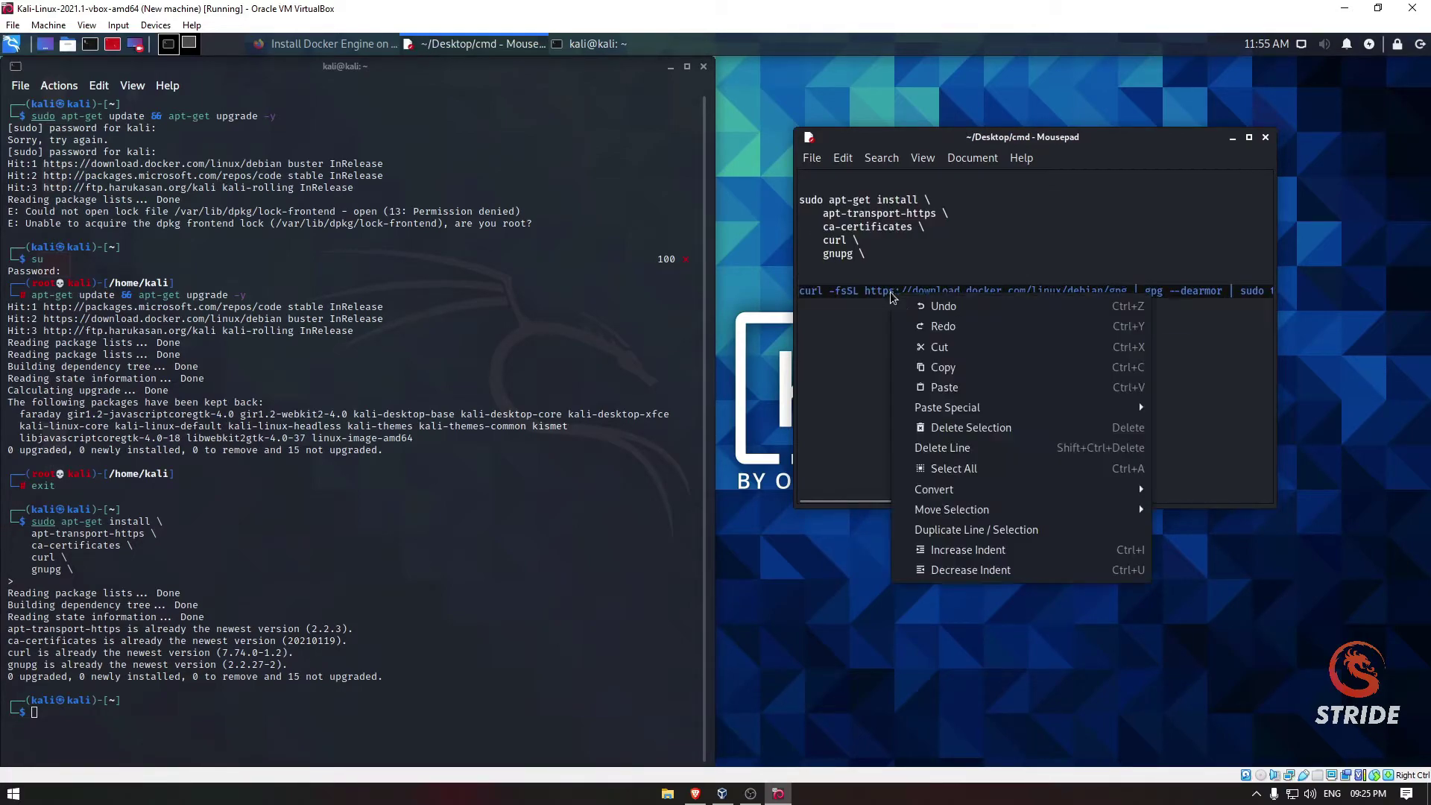
pyautogui.click(997, 370)
pyautogui.rightClick(390, 716)
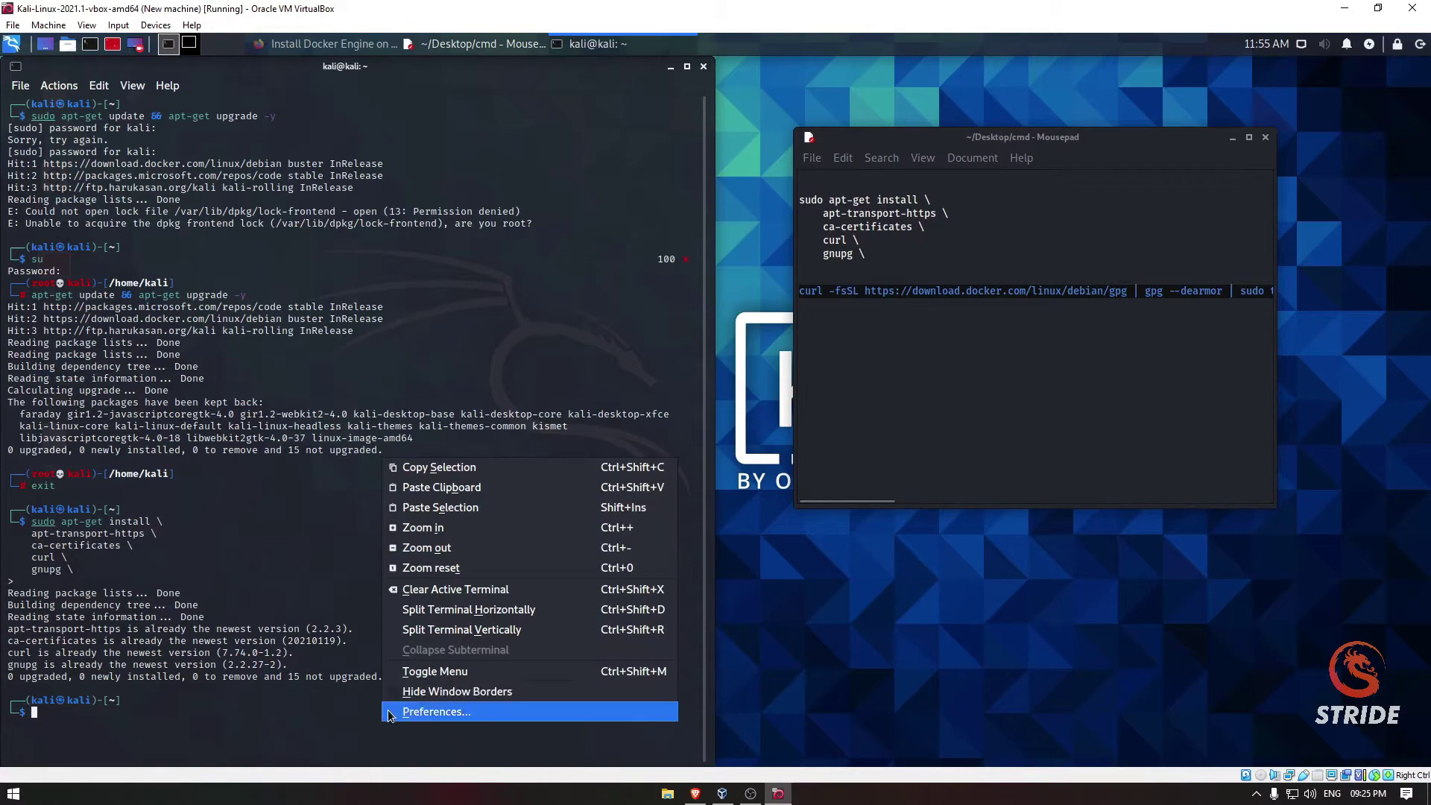
pyautogui.click(526, 509)
# Run the pasted curl command; docker-ce is reported as already the newest version.
pyautogui.press('Return')
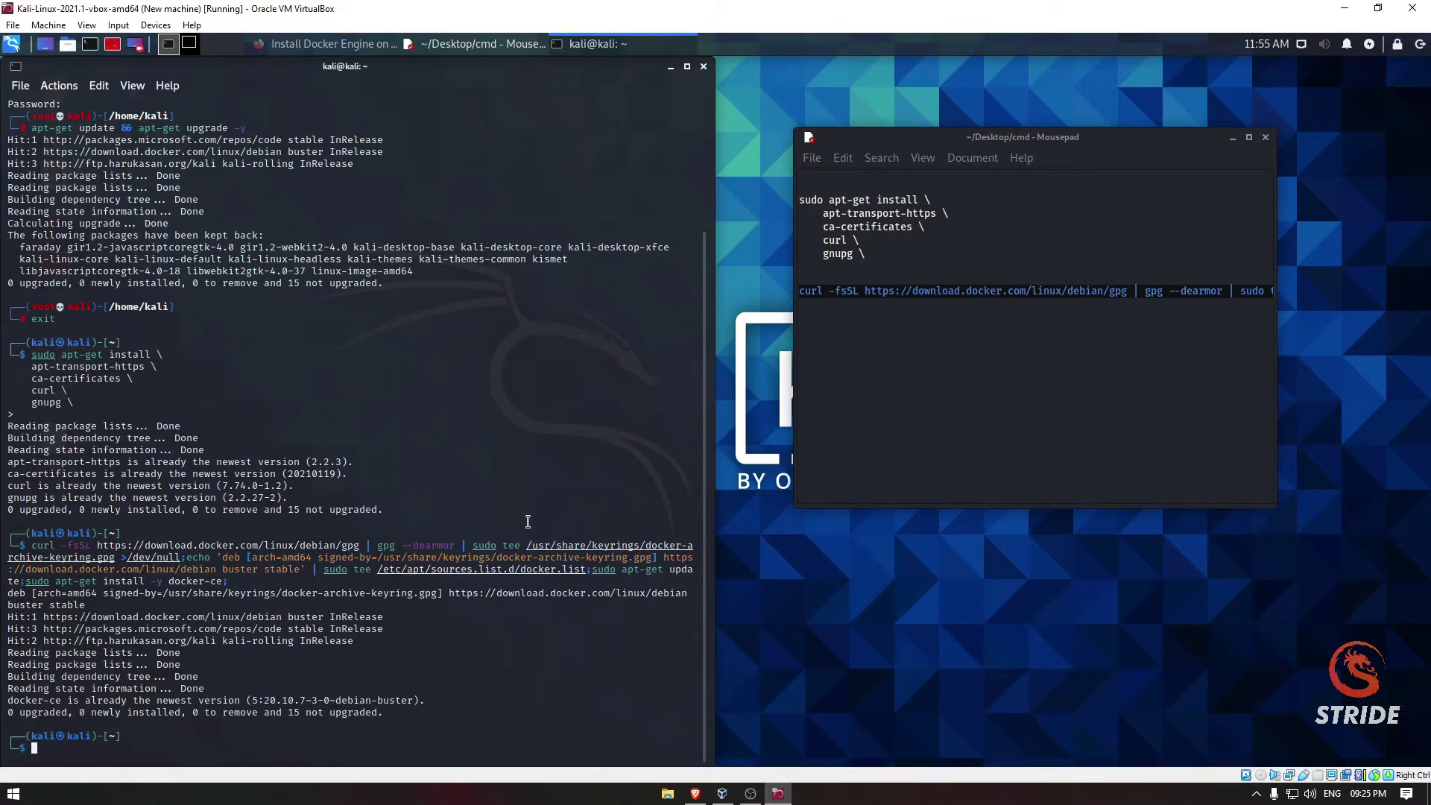
pyautogui.moveTo(13, 712); pyautogui.dragTo(181, 701)
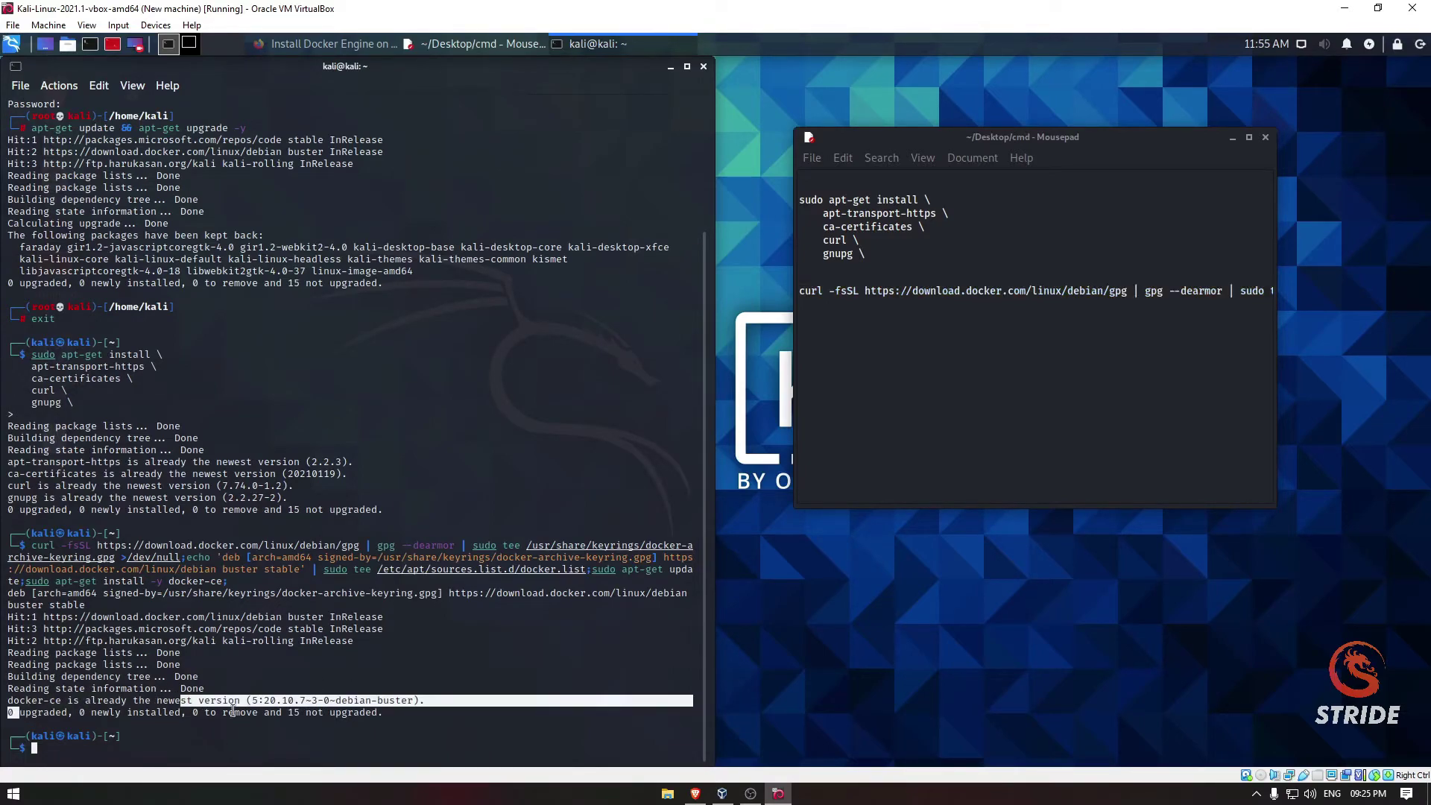
pyautogui.click(376, 722)
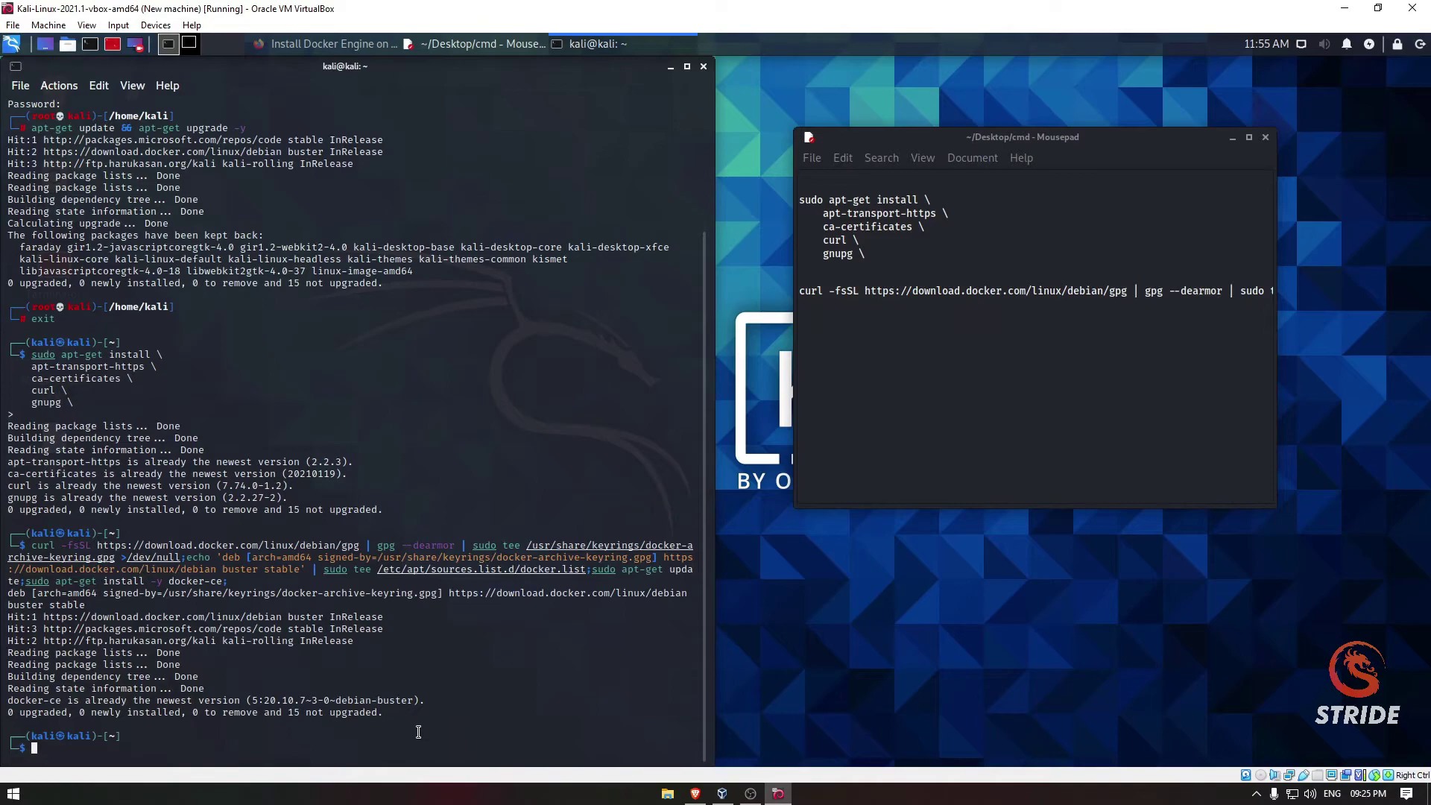
pyautogui.write('d')
pyautogui.write('ocker run h')
pyautogui.write('ello-world')
# Run 'docker run hello-world', then rerun it with sudo after permission is denied.
pyautogui.press('Return')
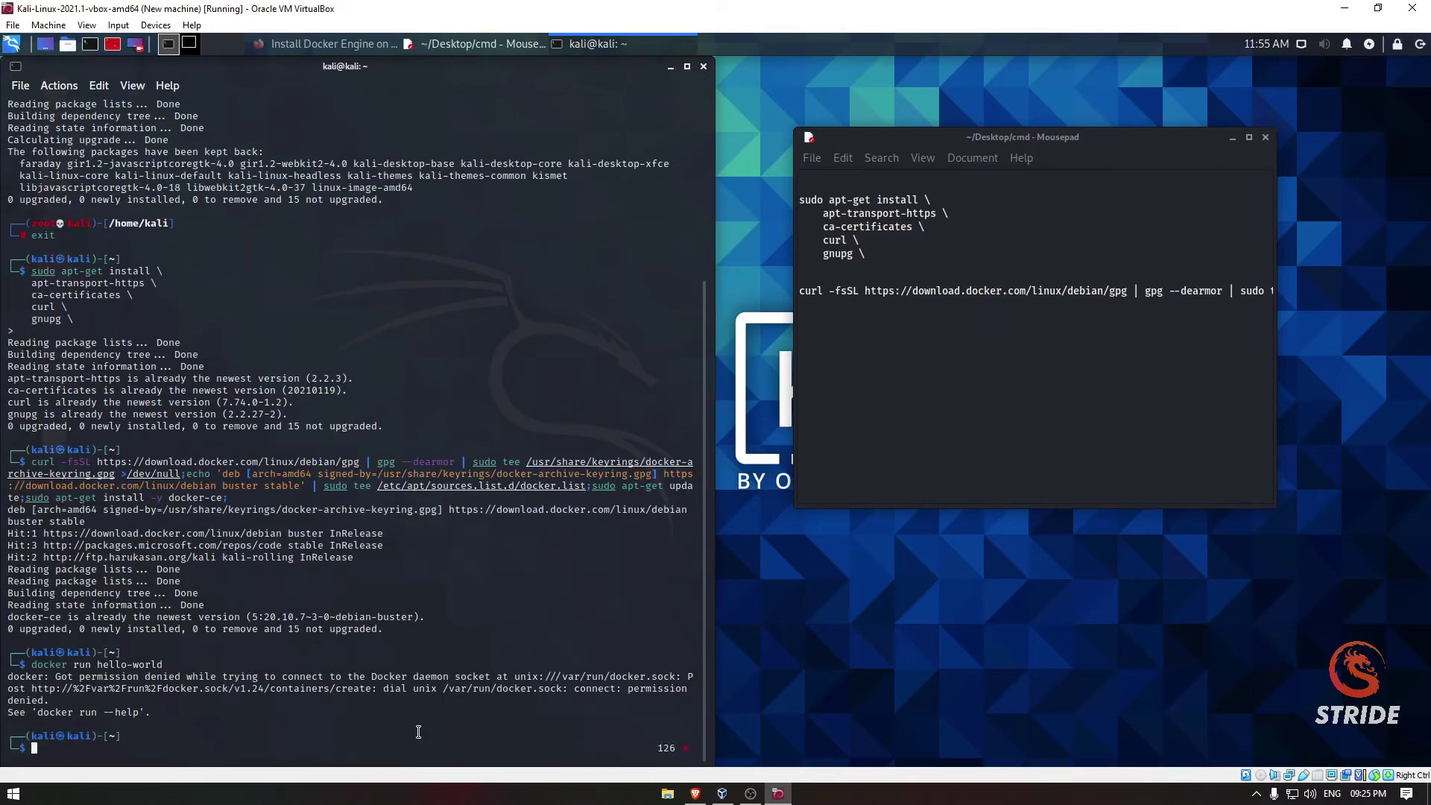
pyautogui.press('Up')
pyautogui.press('Left')
pyautogui.press('Left')
pyautogui.press('Left')
pyautogui.press('Left')
pyautogui.press('Left')
pyautogui.press('Left')
pyautogui.press('Left')
pyautogui.press('Left')
pyautogui.press('Left')
pyautogui.write('sud')
pyautogui.write('o')
pyautogui.press('Return')
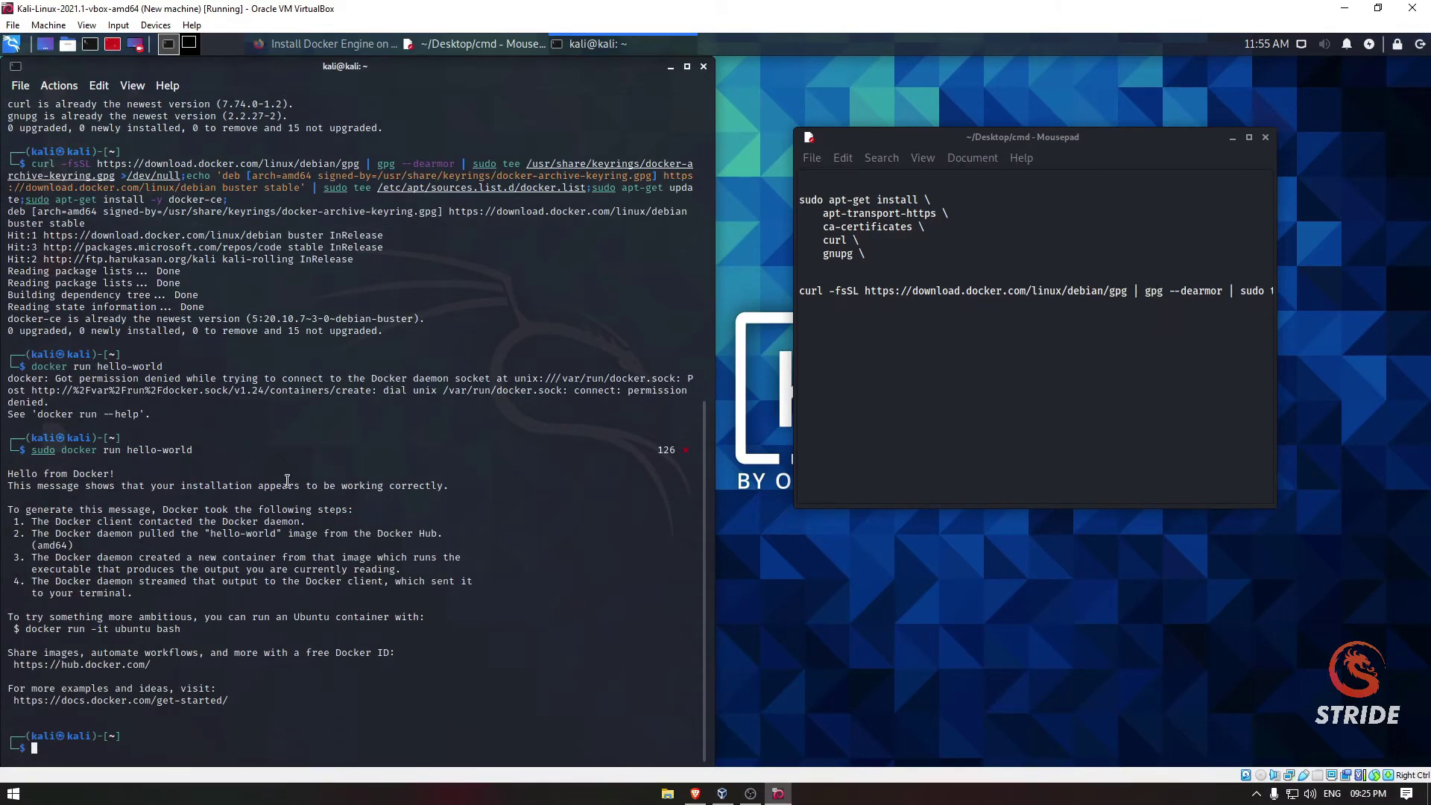
pyautogui.moveTo(7, 472); pyautogui.dragTo(121, 475)
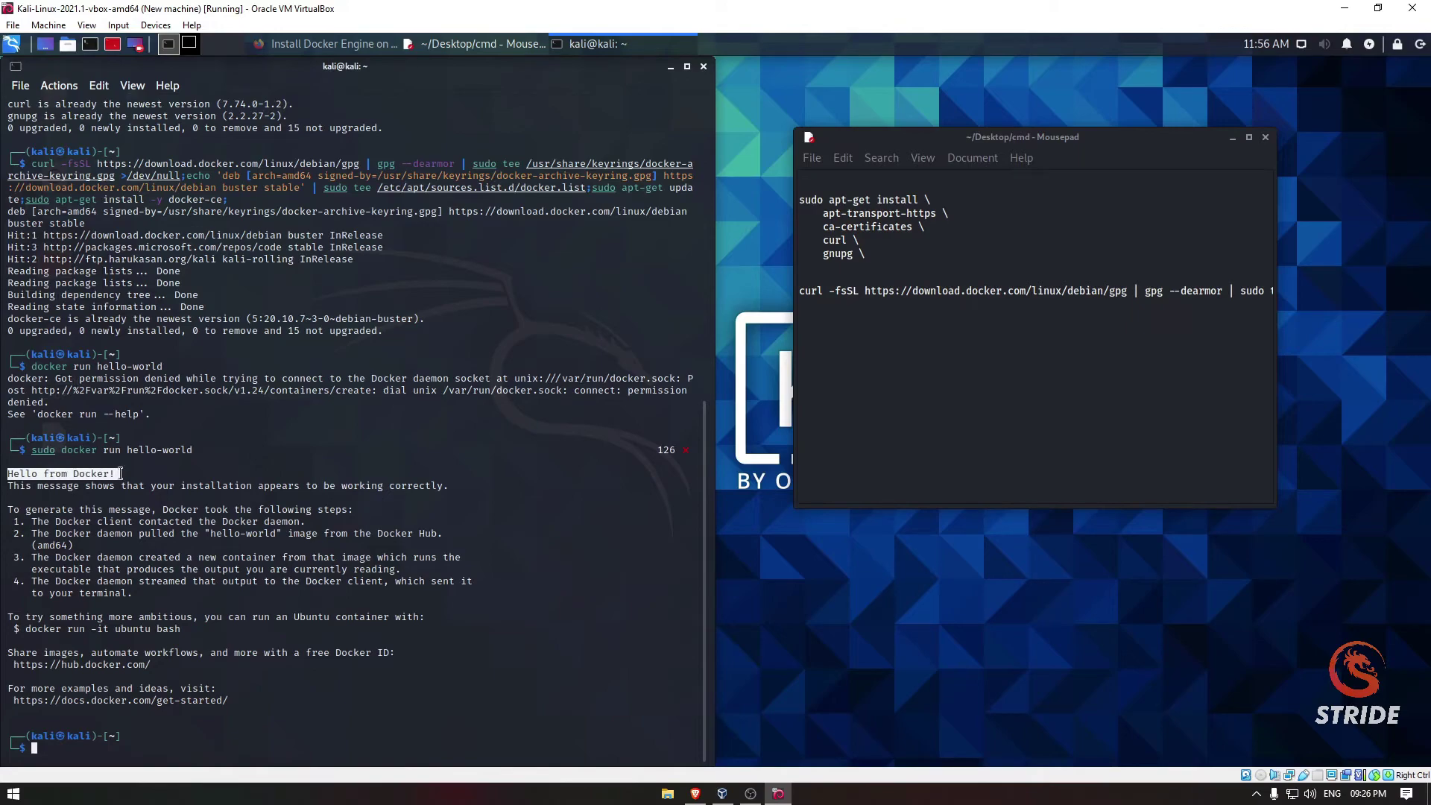
pyautogui.moveTo(24, 489); pyautogui.dragTo(231, 523)
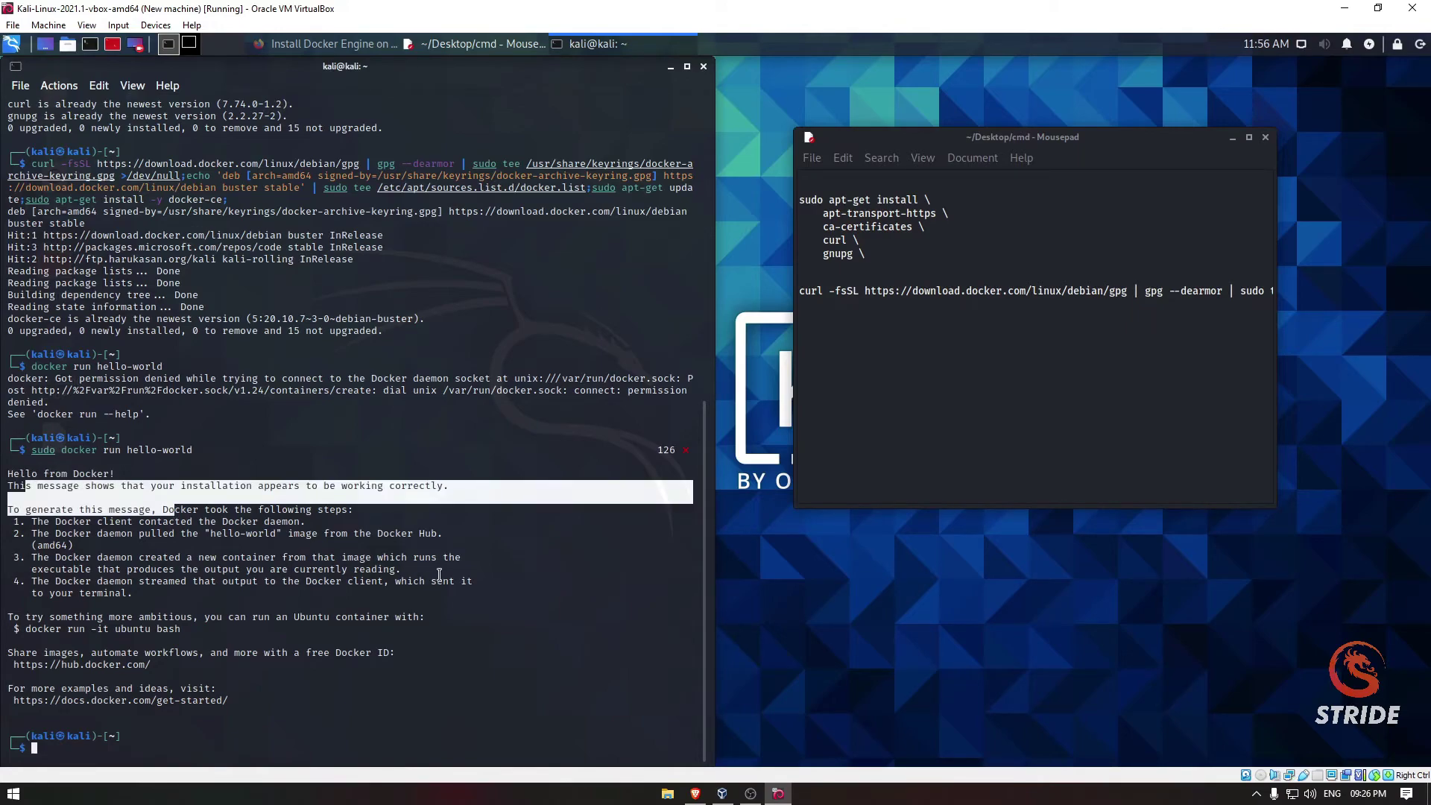
pyautogui.click(480, 585)
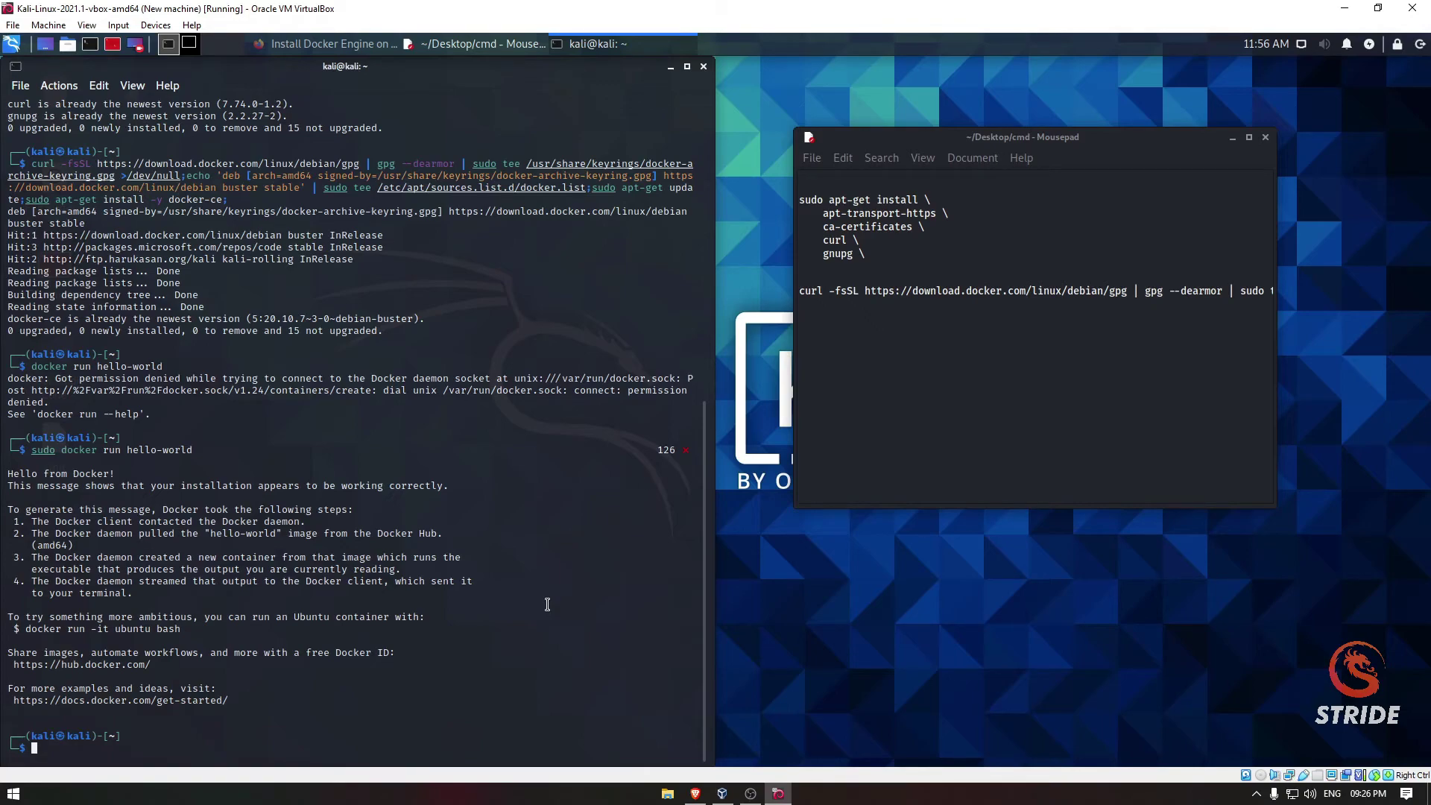
pyautogui.moveTo(205, 450); pyautogui.dragTo(127, 450)
pyautogui.click(274, 461)
pyautogui.moveTo(35, 449); pyautogui.dragTo(210, 450)
pyautogui.click(221, 468)
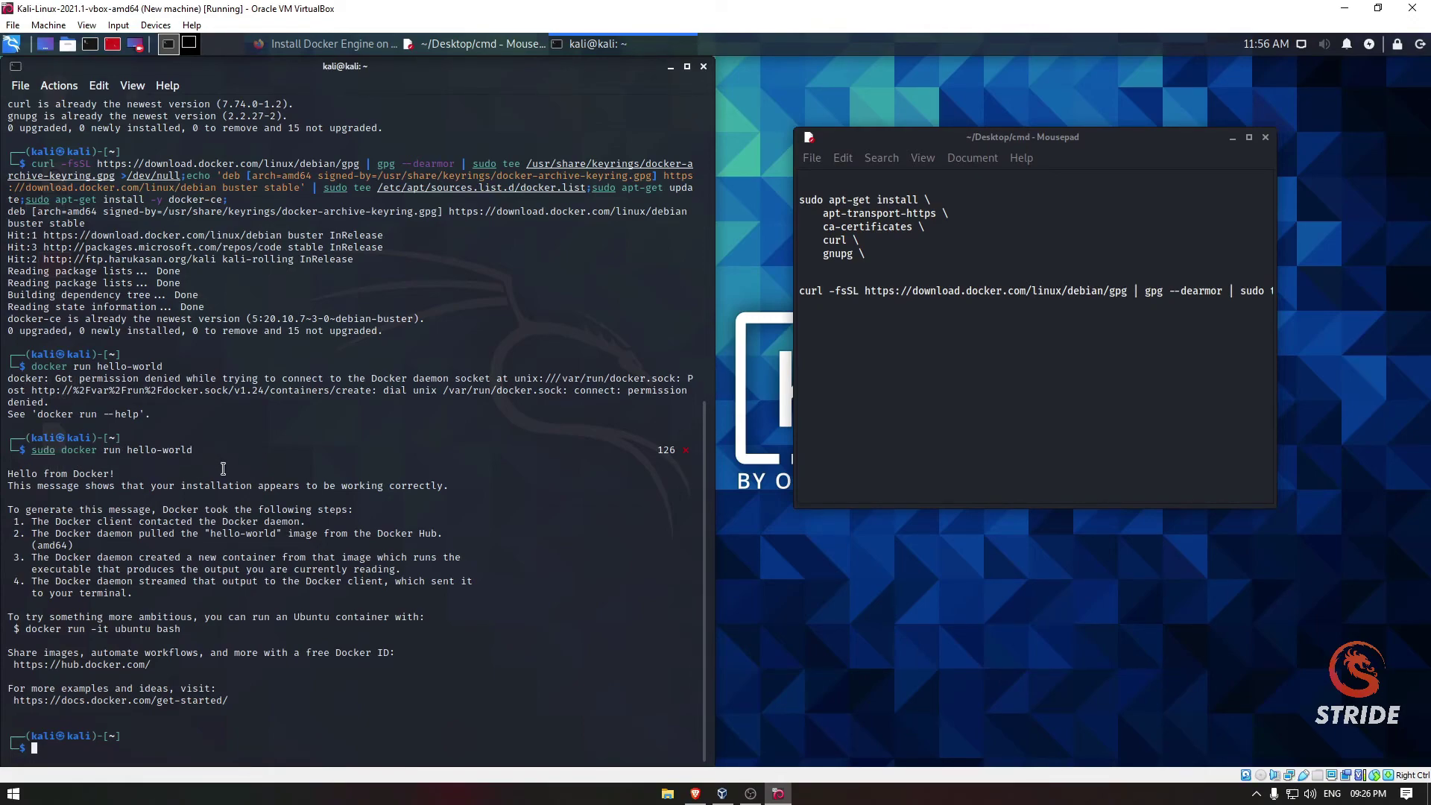